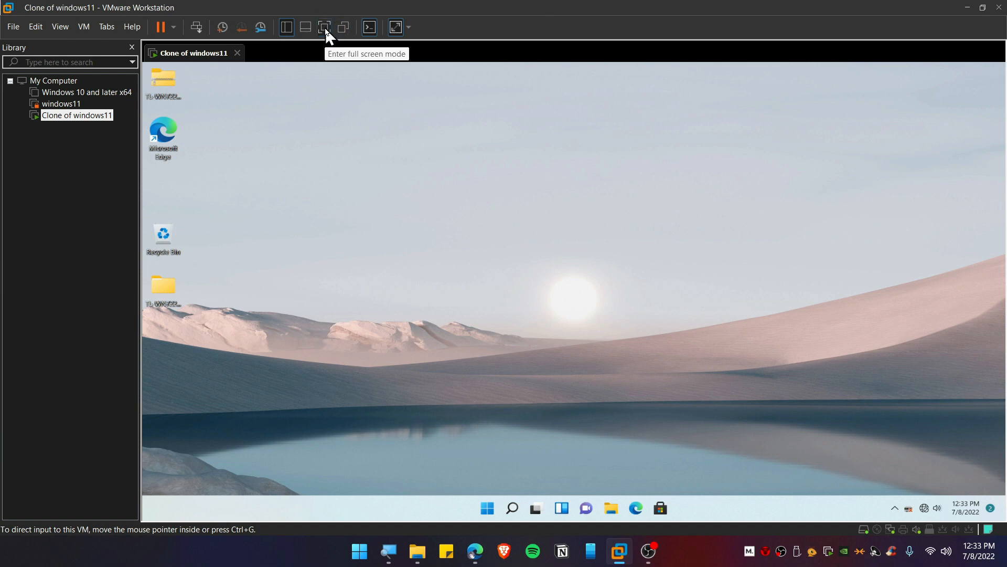
- Show the Clone of windows11 virtual machine in full screen and open Task Scheduler inside it
{"action": "left_click", "coordinate": [325, 27]}
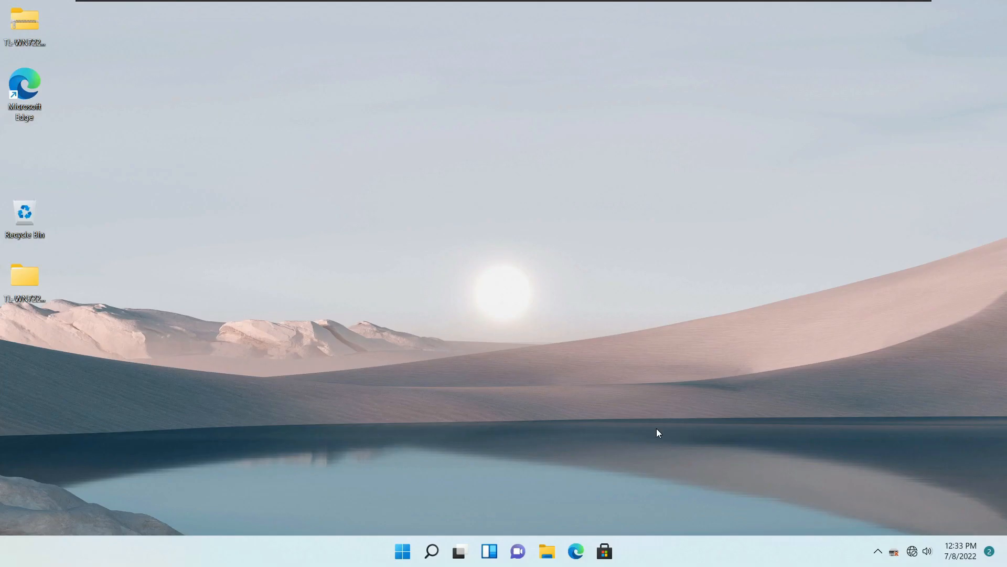
{"action": "key", "text": "super+s"}
{"action": "key", "text": "super"}
{"action": "key", "text": "Escape"}
{"action": "key", "text": "super"}
{"action": "type", "text": "task sc"}
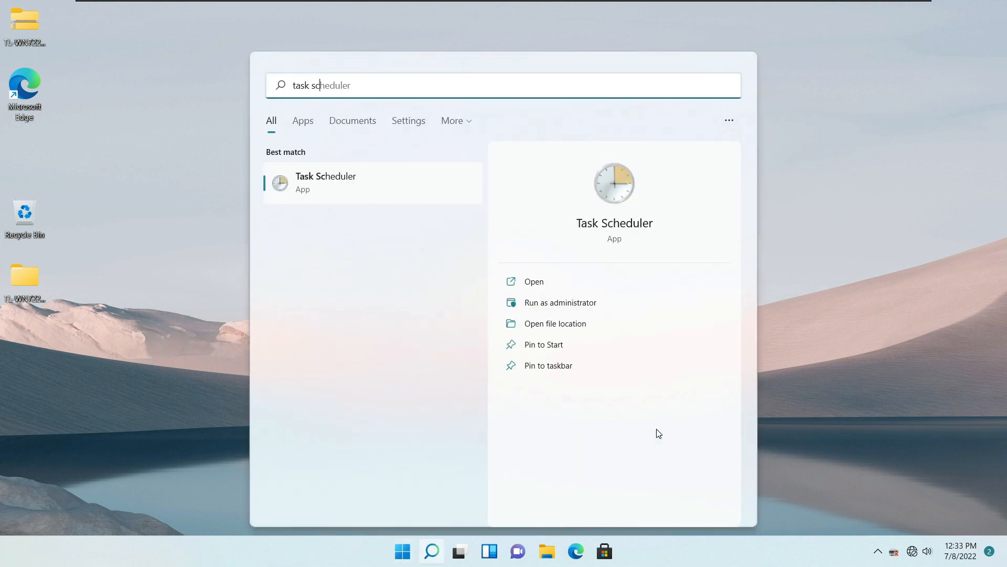
{"action": "key", "text": "Return"}
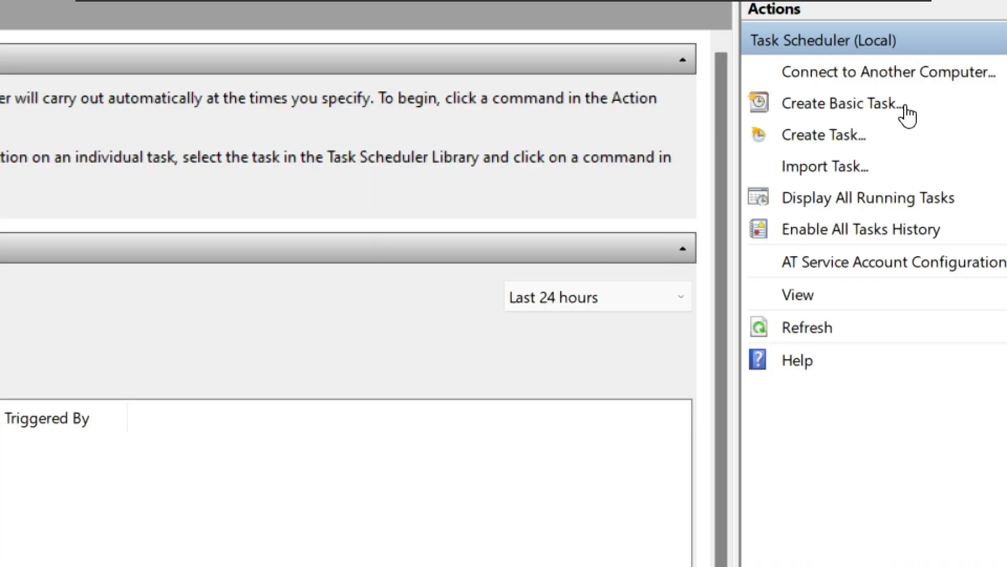
- Start a new basic task and name it "shutdown automatic"
{"action": "left_click", "coordinate": [863, 107]}
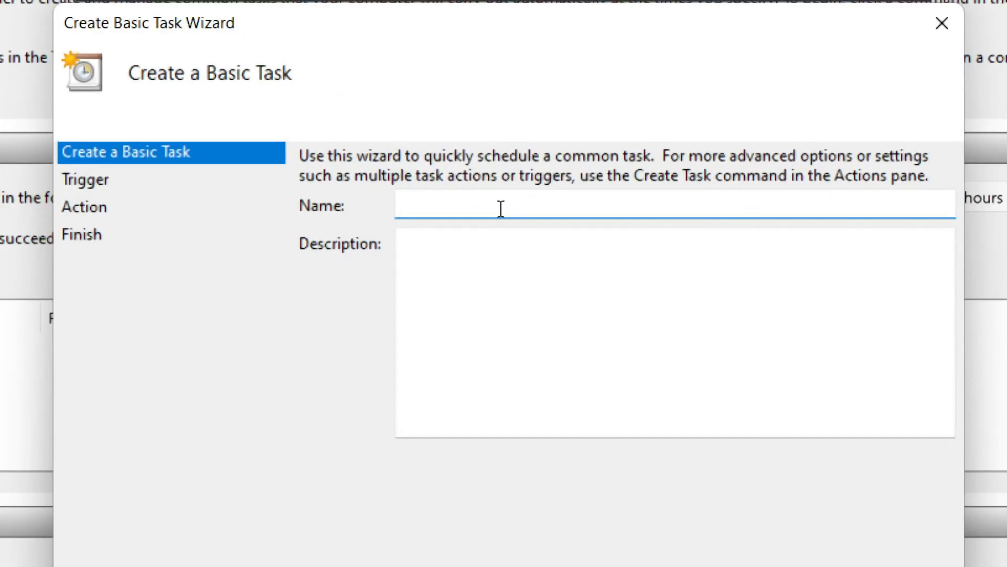
{"action": "type", "text": "shutdown autom"}
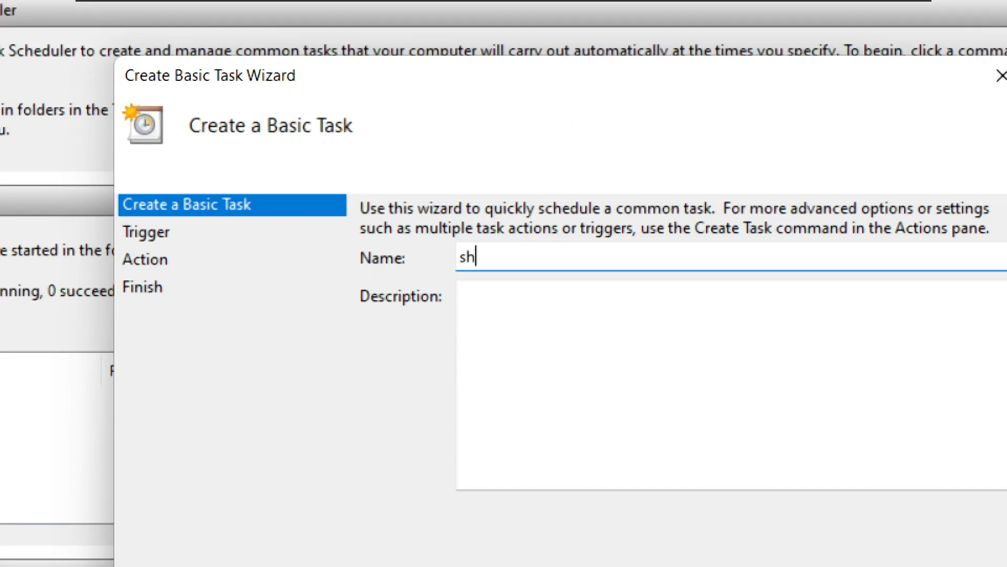
{"action": "type", "text": "atic"}
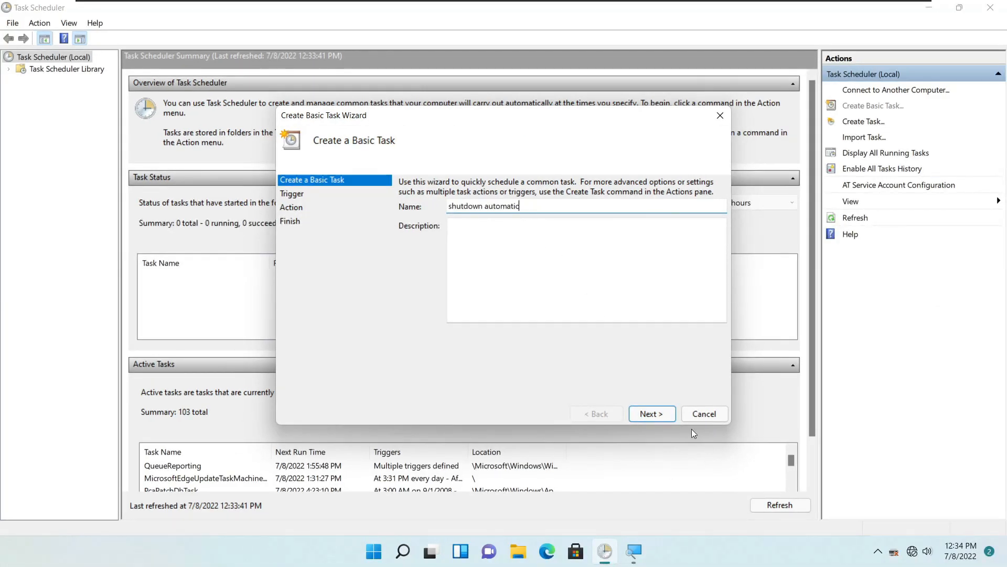
{"action": "left_click", "coordinate": [650, 414]}
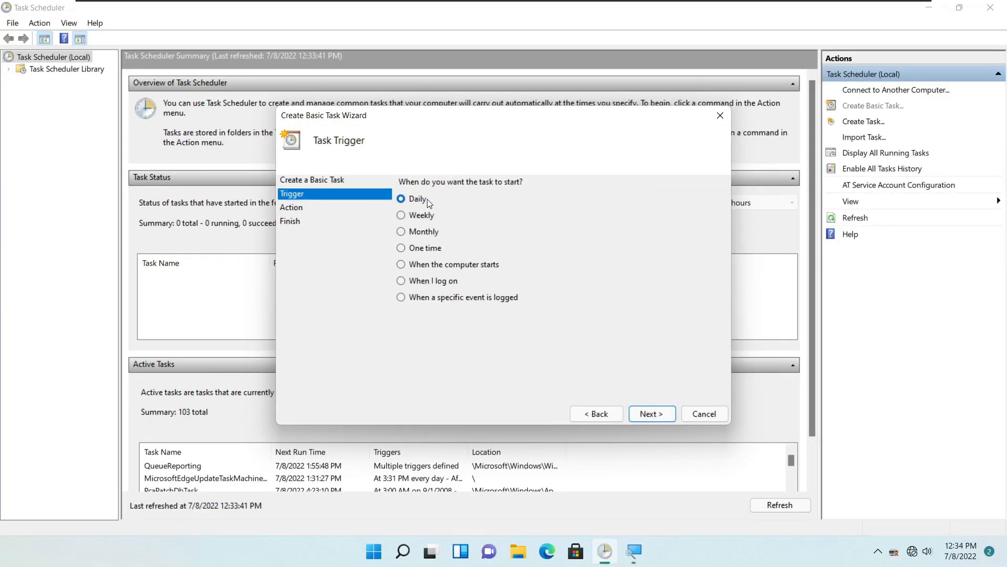
- Give the task a daily trigger starting 7/8/2022 at 12:36:00 PM, recurring every 1 day
{"action": "left_click", "coordinate": [659, 414]}
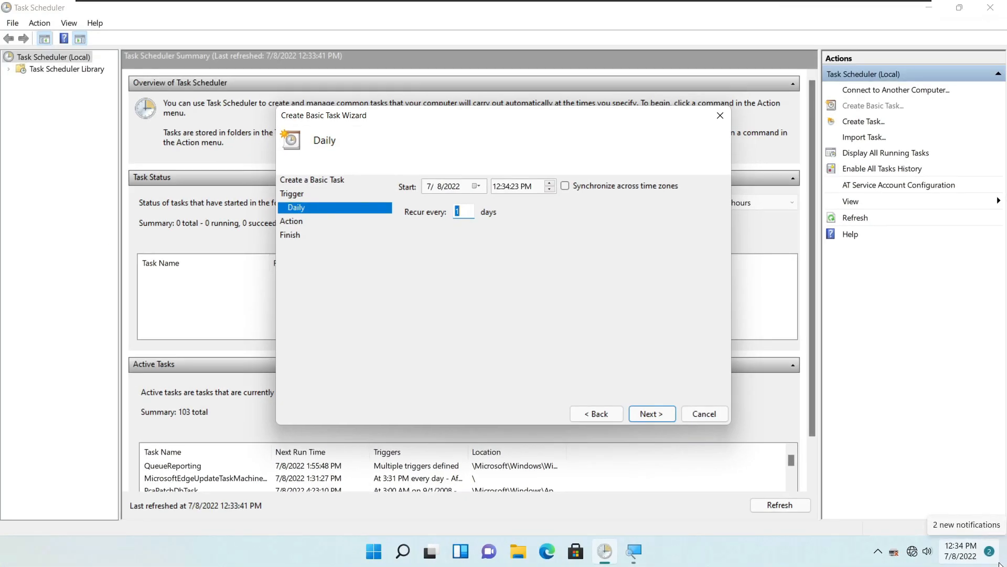
{"action": "left_click", "coordinate": [507, 187]}
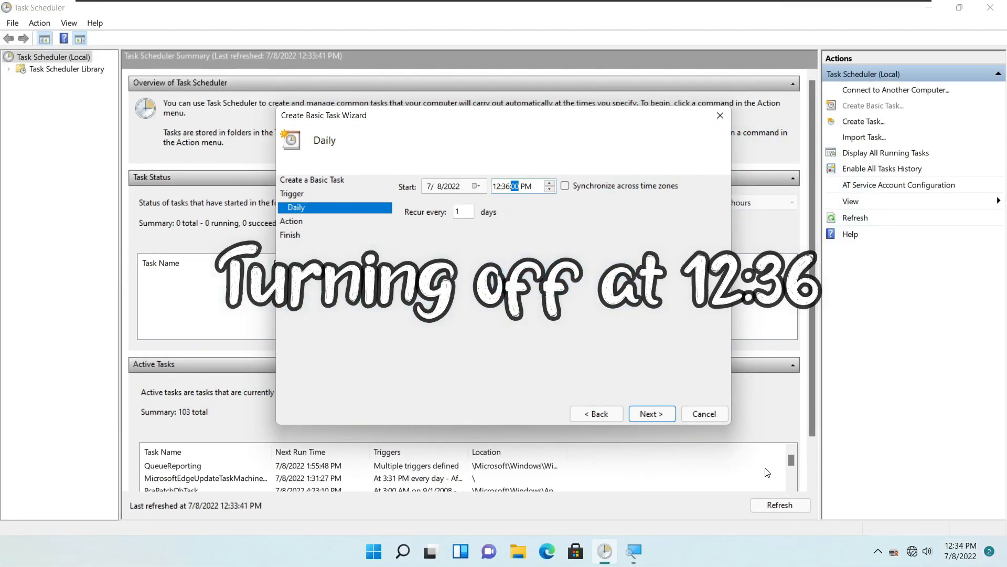
{"action": "left_click", "coordinate": [651, 414]}
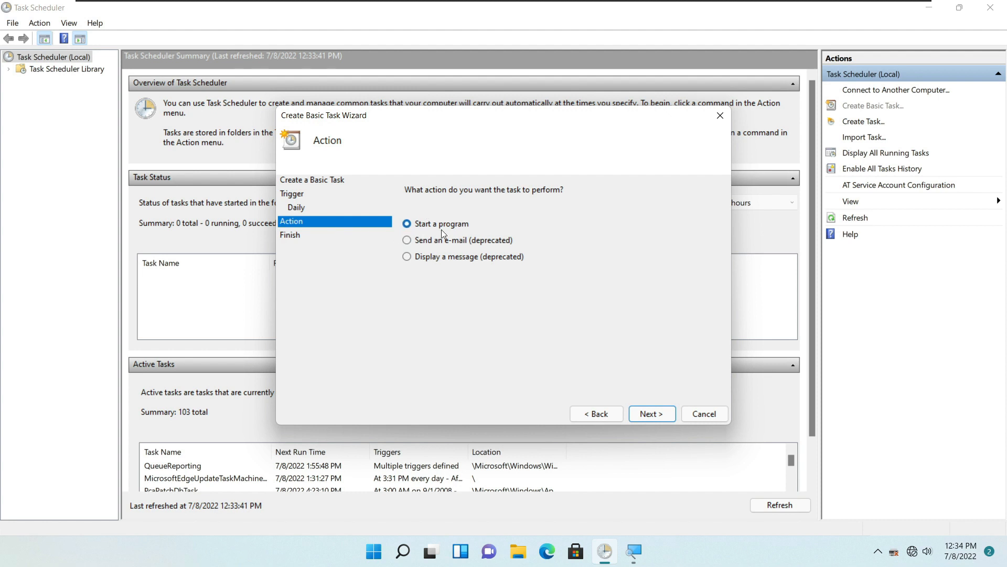
- Use Start a program as the task's action and browse to C:\Windows\System32 for the program
{"action": "left_click", "coordinate": [652, 414]}
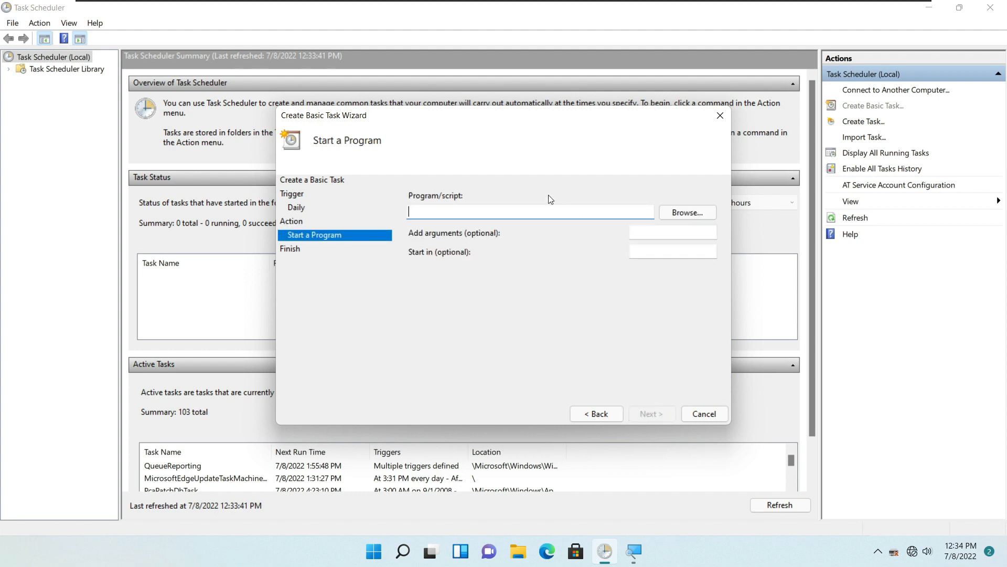
{"action": "left_click", "coordinate": [684, 215]}
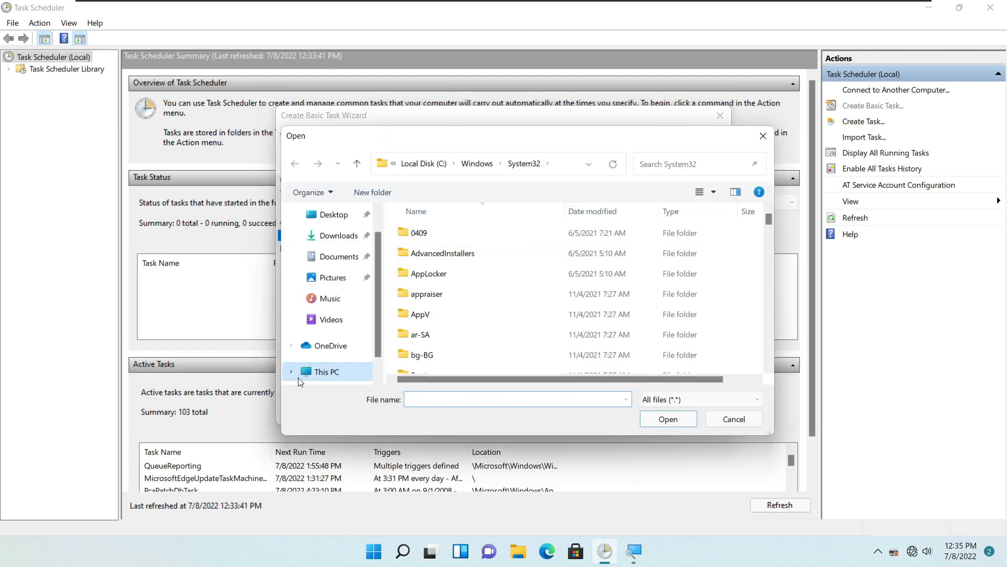
{"action": "left_click", "coordinate": [298, 376]}
{"action": "double_click", "coordinate": [474, 361]}
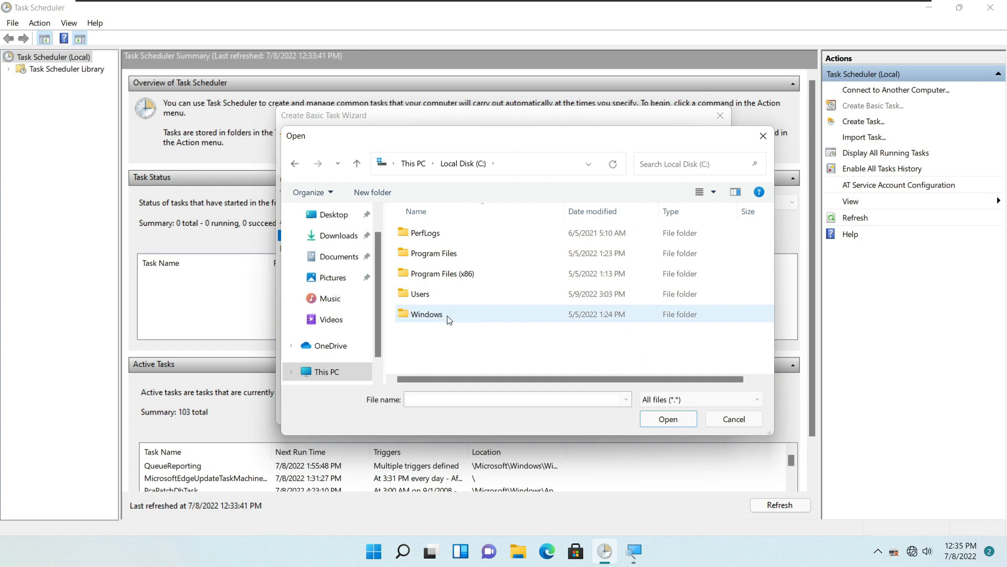
{"action": "double_click", "coordinate": [426, 314]}
{"action": "scroll", "coordinate": [447, 310], "scroll_direction": "down", "scroll_amount": 6}
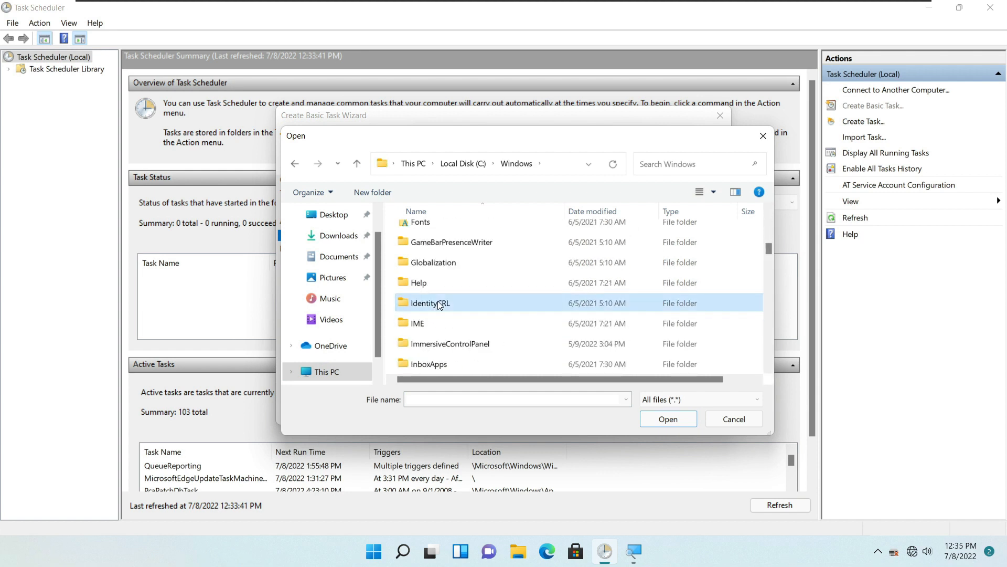
{"action": "scroll", "coordinate": [433, 315], "scroll_direction": "down", "scroll_amount": 9}
{"action": "scroll", "coordinate": [438, 301], "scroll_direction": "down", "scroll_amount": 3}
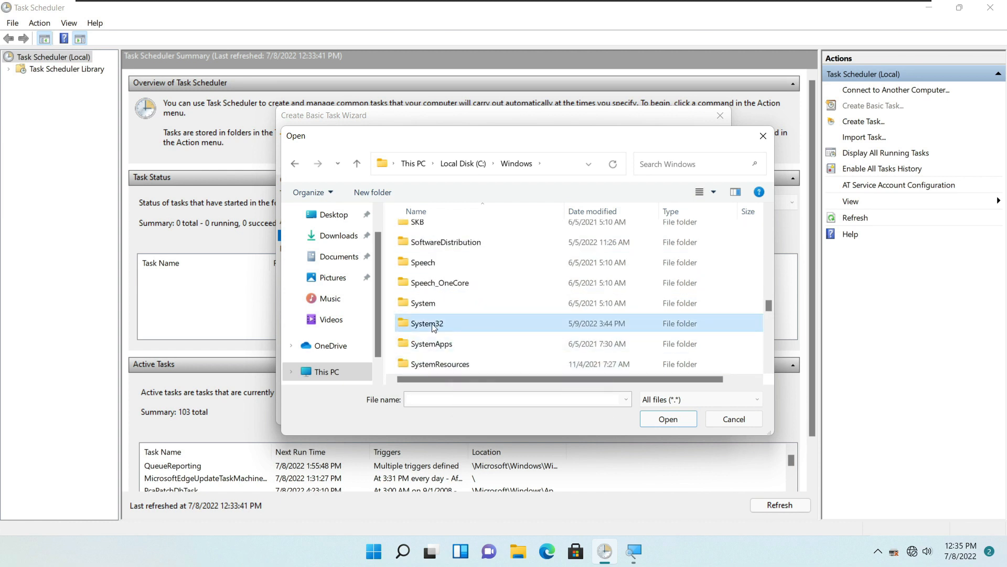
{"action": "double_click", "coordinate": [454, 326]}
- Choose shutdown.exe from the System32 folder as the program the task runs
{"action": "scroll", "coordinate": [453, 328], "scroll_direction": "down", "scroll_amount": 3}
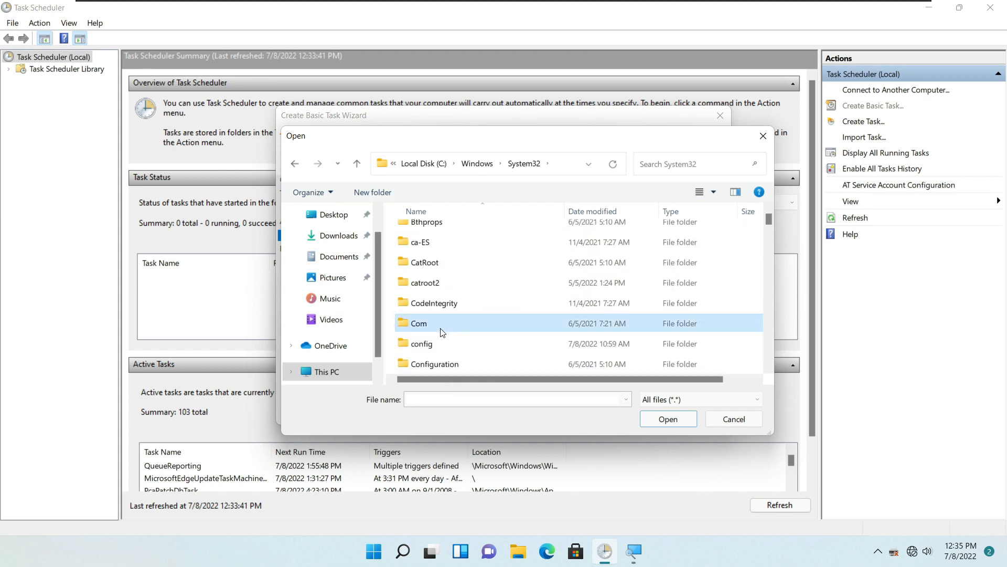
{"action": "scroll", "coordinate": [441, 332], "scroll_direction": "down", "scroll_amount": 20}
{"action": "left_click", "coordinate": [432, 398]}
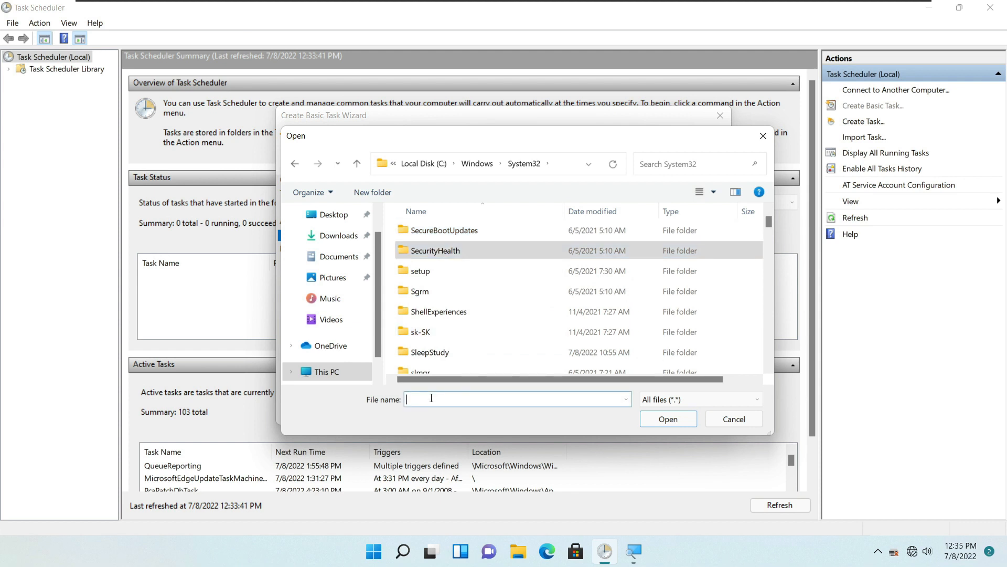
{"action": "type", "text": "shutd"}
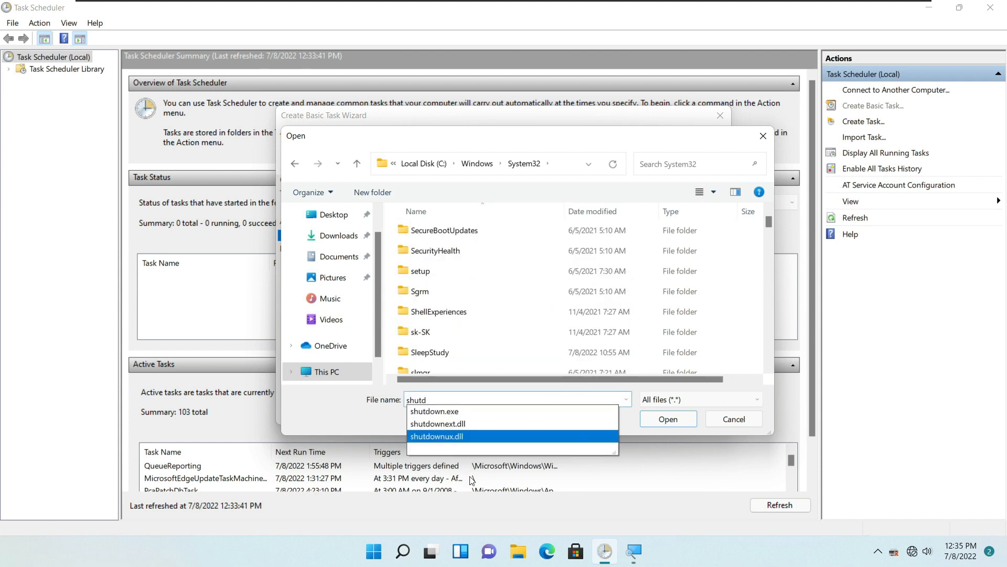
{"action": "left_click", "coordinate": [474, 412]}
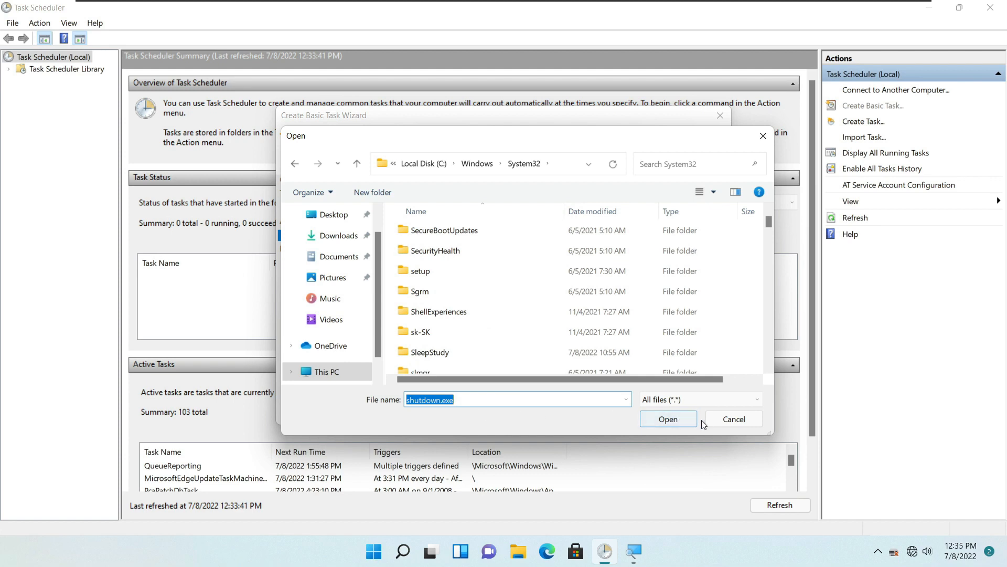
{"action": "left_click", "coordinate": [676, 420]}
- Add the argument /s to the shutdown program and finish creating the task
{"action": "left_click_drag", "start_coordinate": [546, 210], "coordinate": [376, 207]}
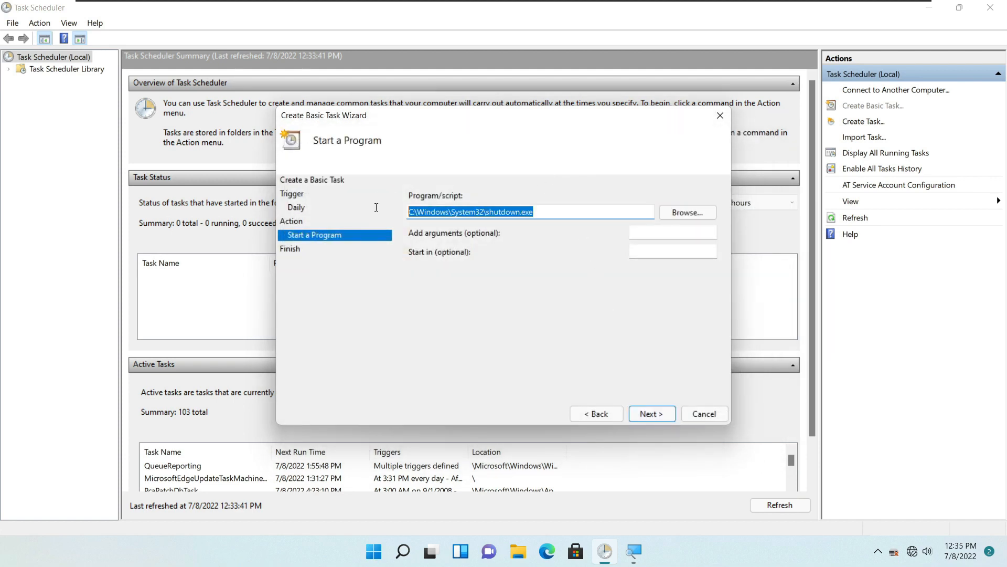
{"action": "left_click", "coordinate": [686, 233]}
{"action": "type", "text": "/s"}
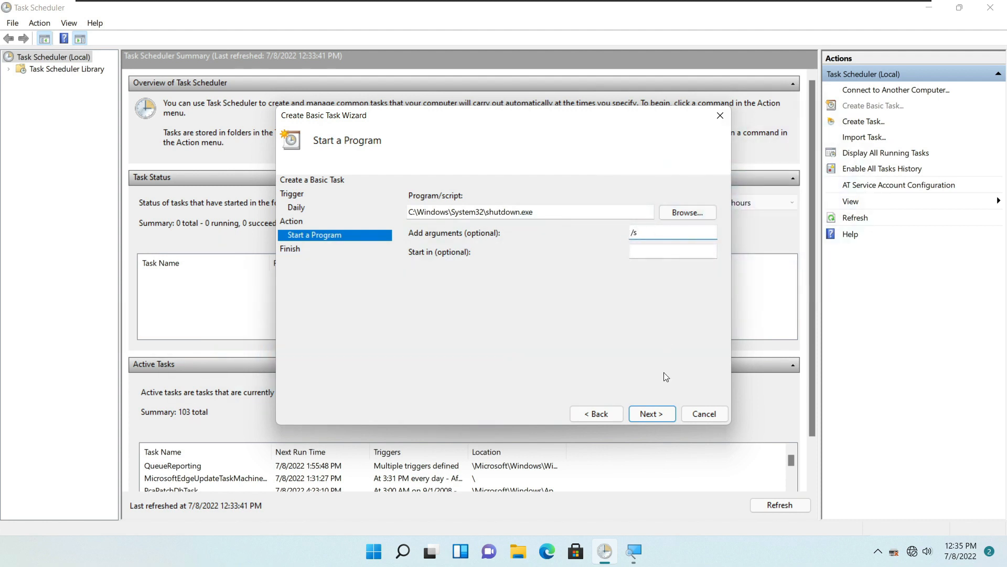
{"action": "left_click", "coordinate": [652, 414]}
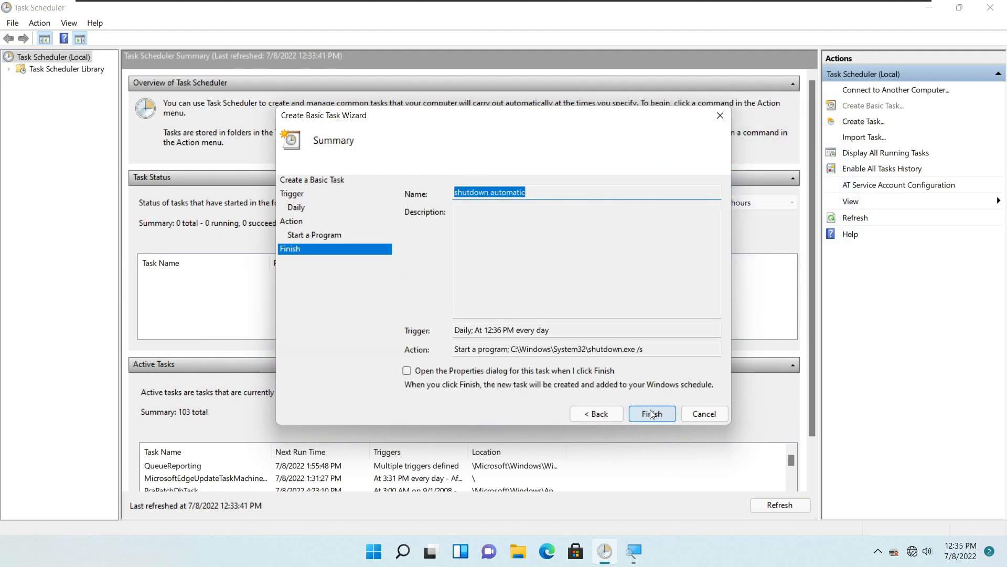
{"action": "left_click", "coordinate": [653, 414]}
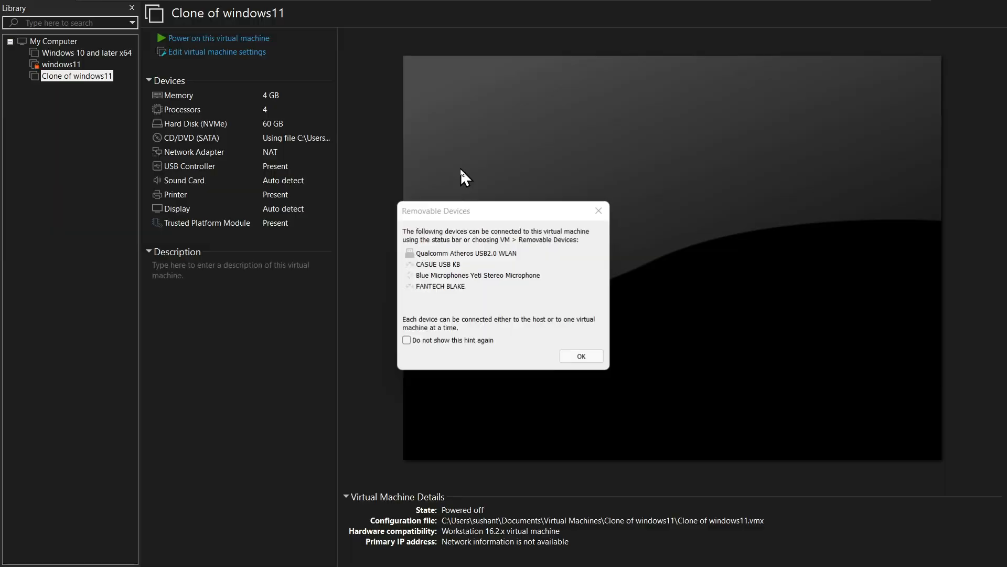
- Dismiss the removable devices hint and close VMware Workstation
{"action": "left_click", "coordinate": [580, 359]}
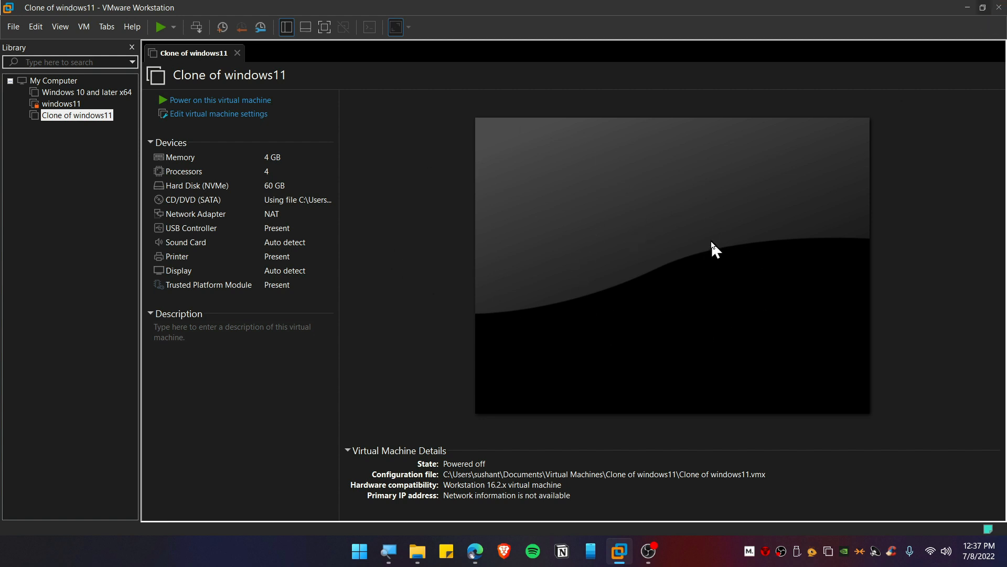
{"action": "left_click", "coordinate": [1000, 8]}
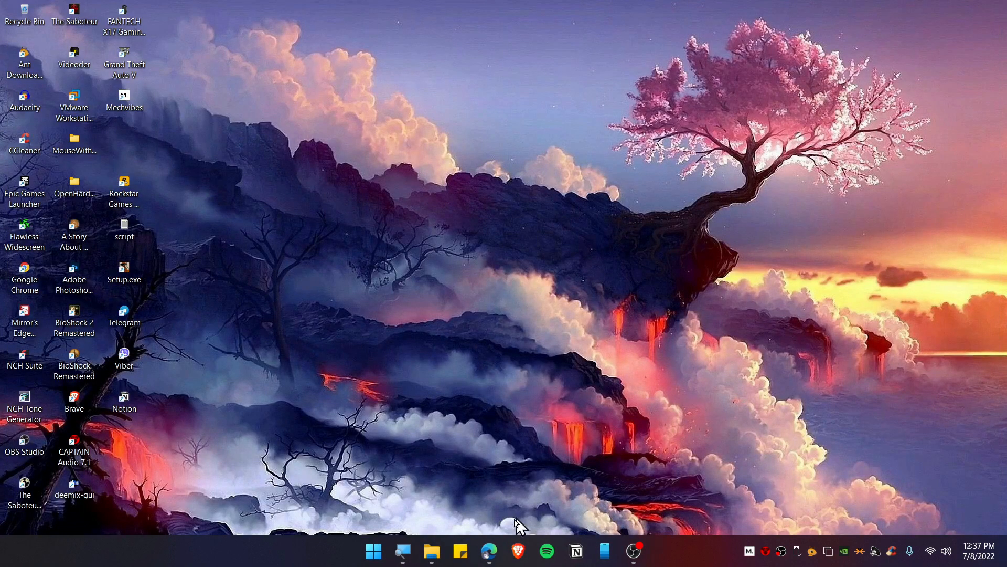
- Switch to Microsoft Edge and examine the "dell auto on time" Google image search, including its query wording and result pictures
{"action": "mouse_move", "coordinate": [487, 554]}
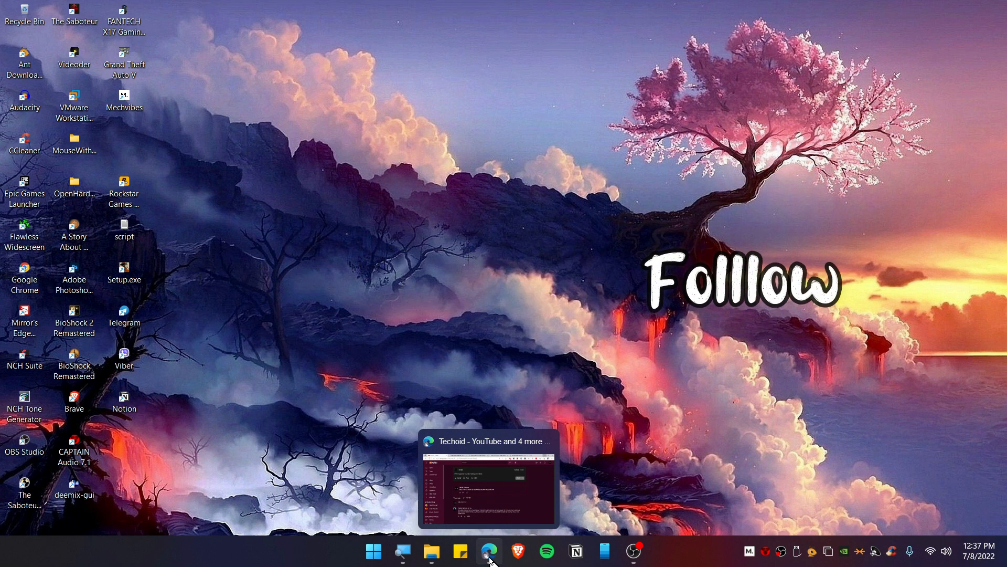
{"action": "left_click", "coordinate": [488, 554]}
{"action": "left_click_drag", "start_coordinate": [380, 12], "coordinate": [292, 25]}
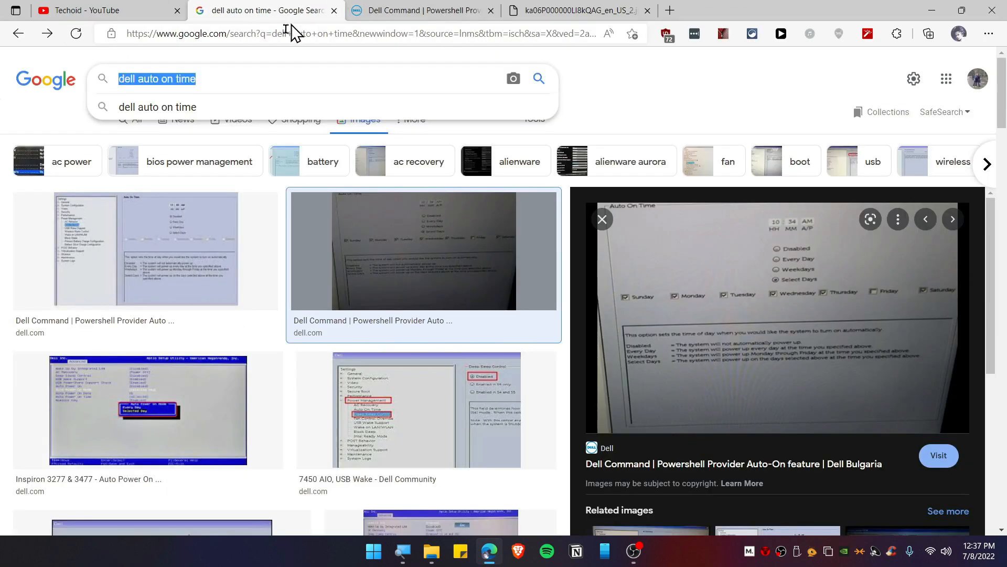
{"action": "triple_click", "coordinate": [202, 76]}
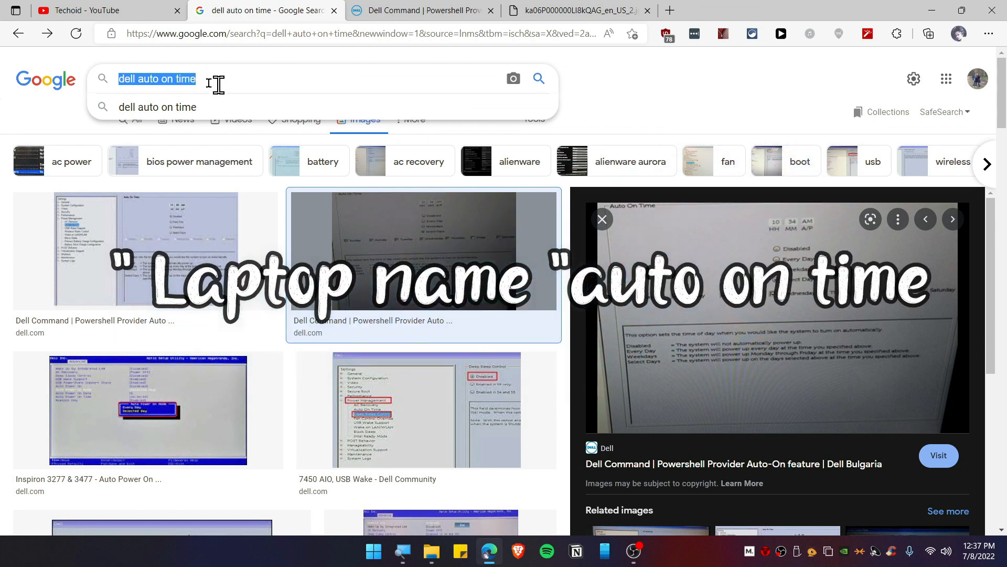
{"action": "left_click", "coordinate": [134, 79]}
{"action": "double_click", "coordinate": [131, 80]}
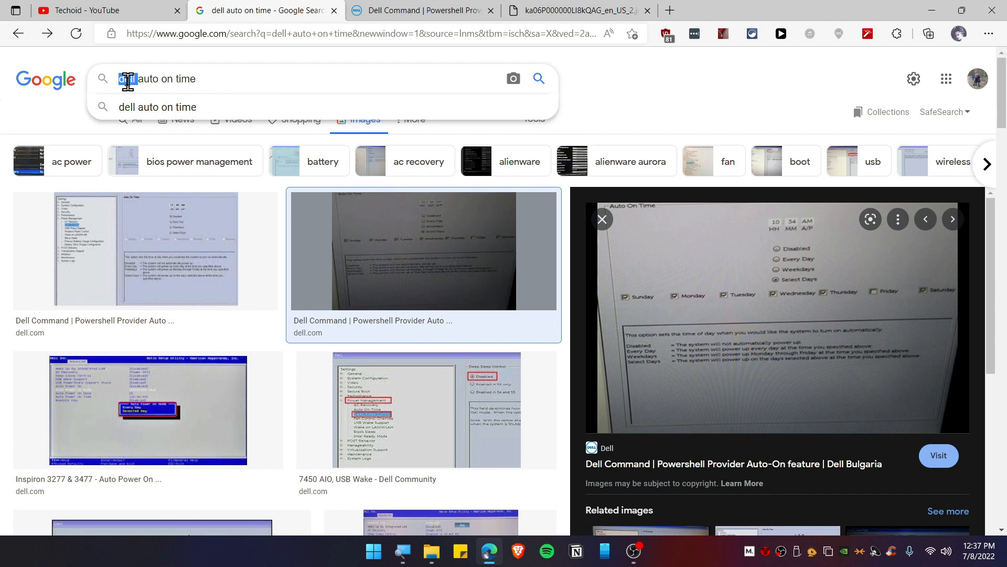
{"action": "left_click_drag", "start_coordinate": [139, 79], "coordinate": [242, 76]}
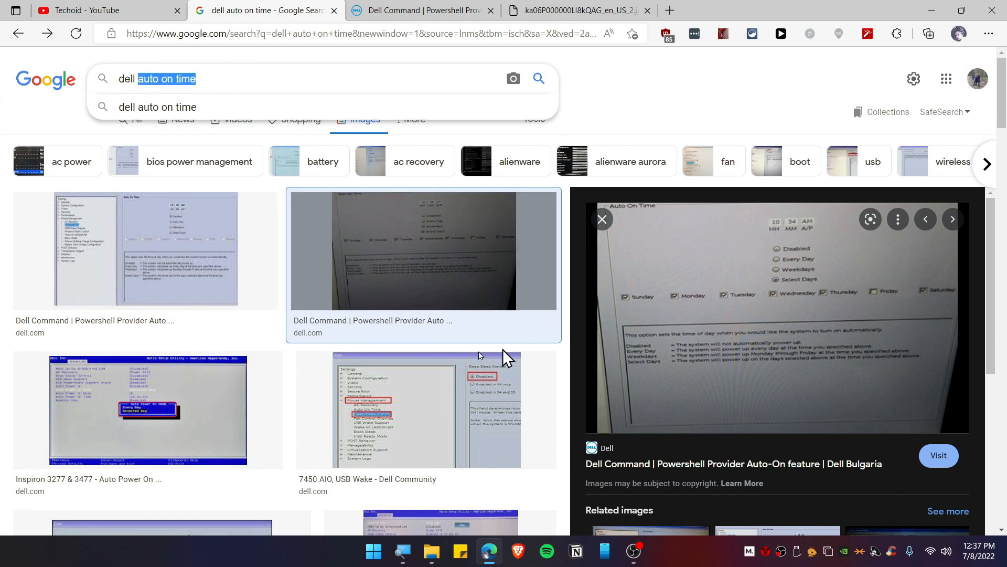
{"action": "left_click", "coordinate": [410, 419]}
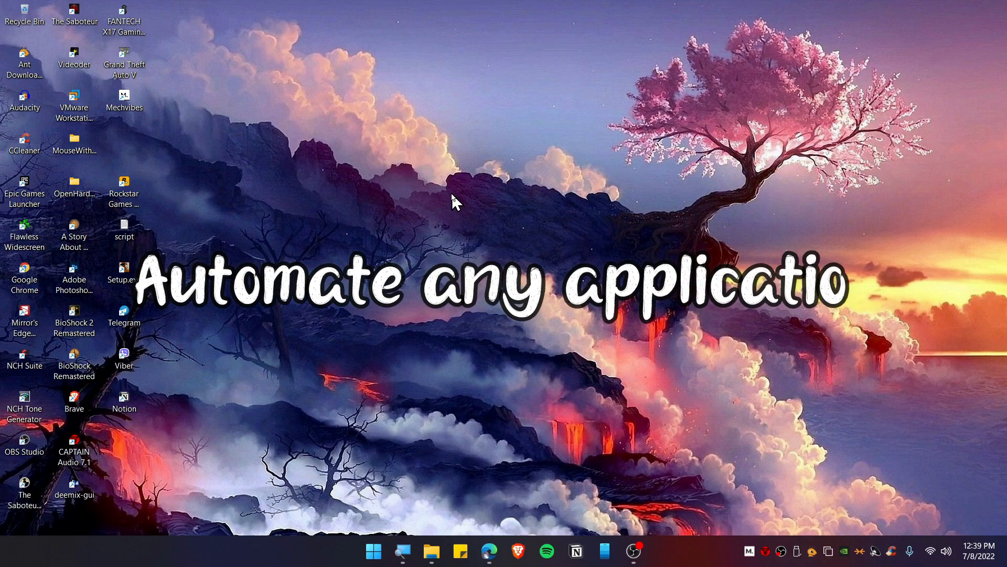
- Open Task Scheduler on the host computer and start creating a new basic task
{"action": "key", "text": "super"}
{"action": "type", "text": "task"}
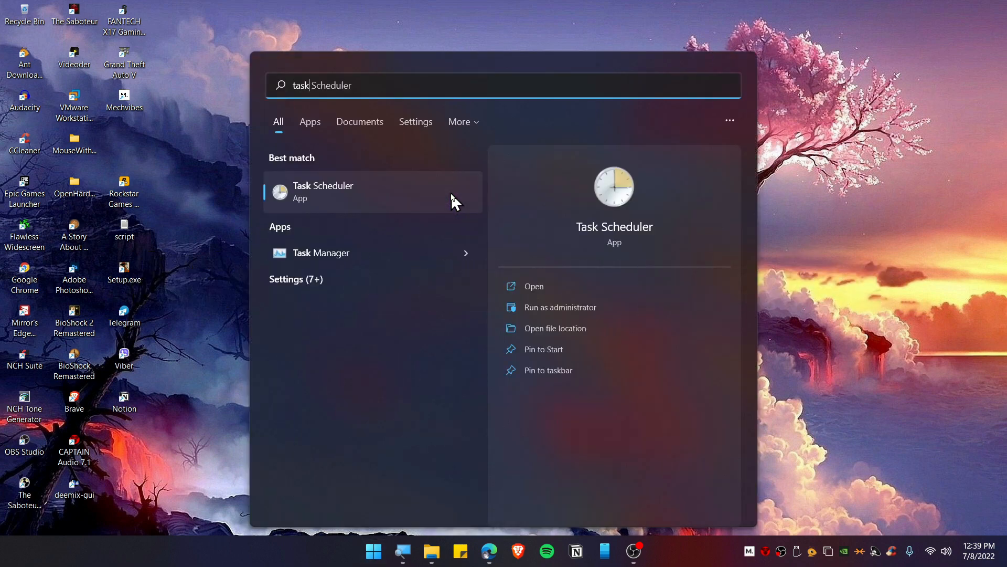
{"action": "left_click", "coordinate": [359, 192]}
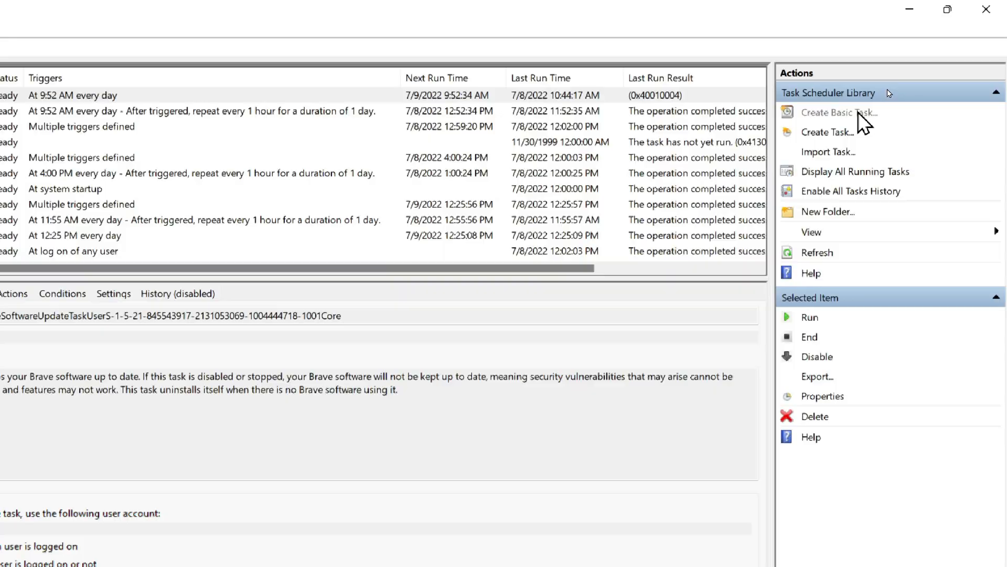
{"action": "left_click", "coordinate": [859, 114]}
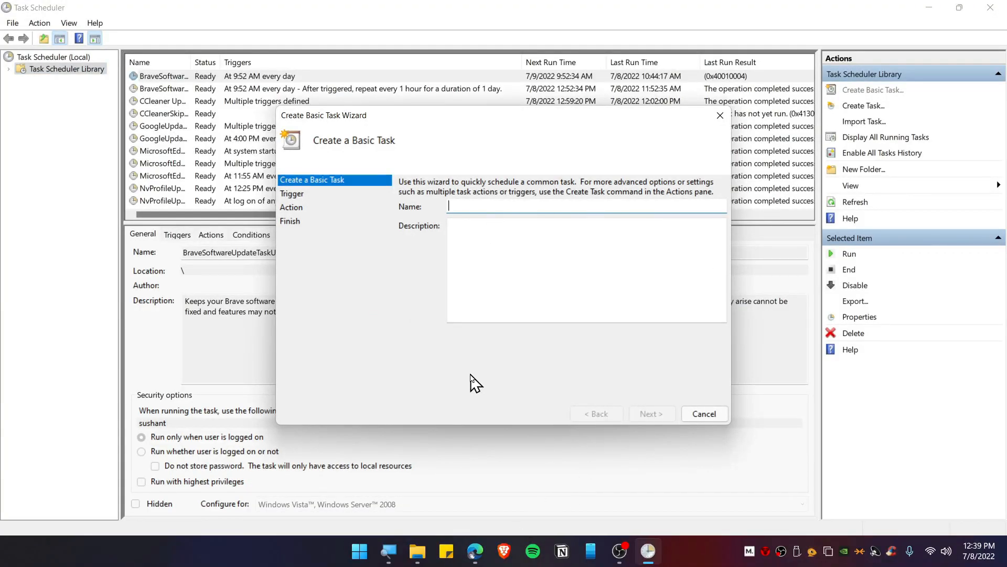
- Find Audacity with the Windows search and follow its shortcut to the folder that holds the actual program file
{"action": "key", "text": "super"}
{"action": "type", "text": "audacity"}
{"action": "right_click", "coordinate": [340, 191]}
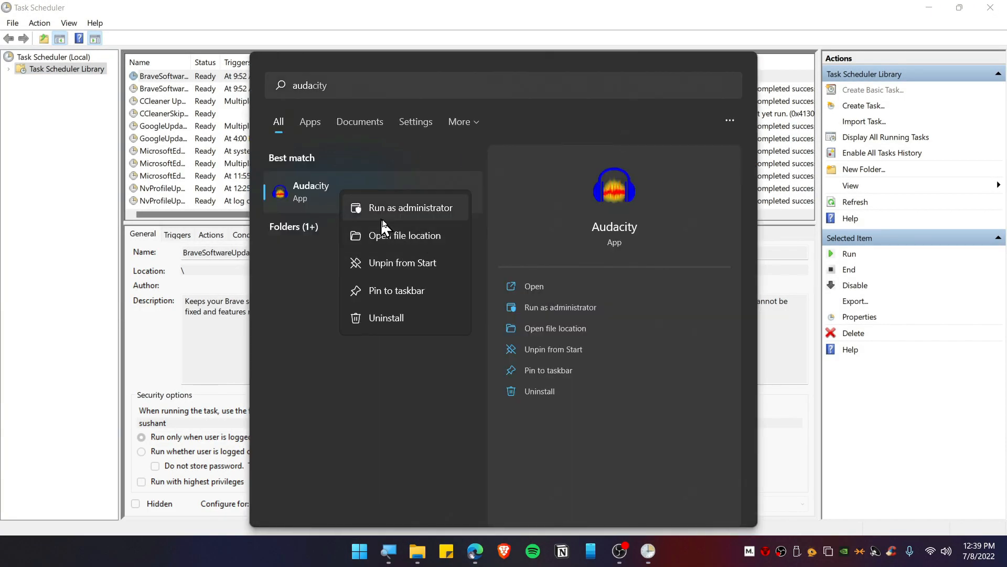
{"action": "left_click", "coordinate": [402, 235]}
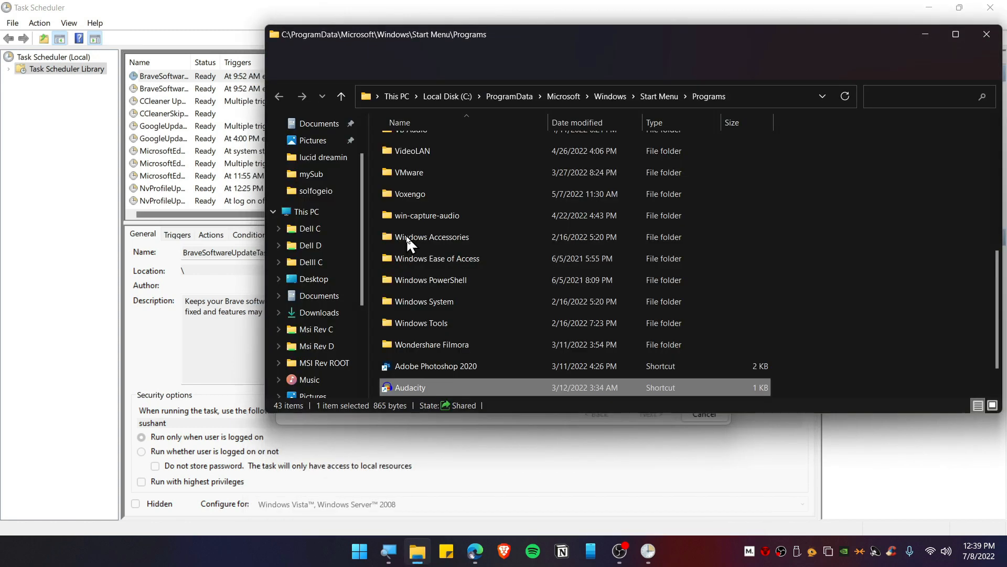
{"action": "right_click", "coordinate": [472, 388]}
{"action": "left_click", "coordinate": [546, 146]}
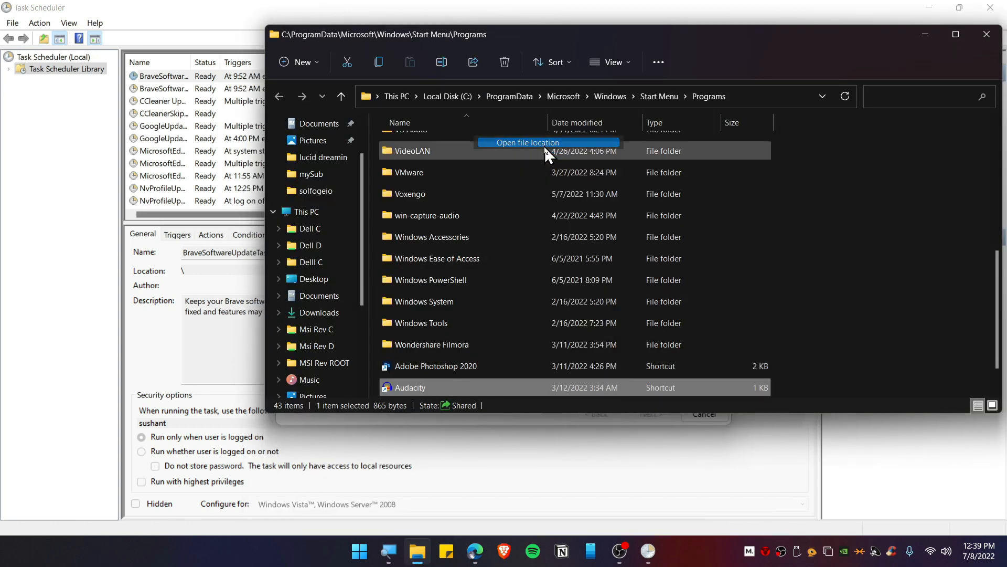
- Copy the Audacity program folder's path, C:\Program Files\Audacity
{"action": "left_click", "coordinate": [632, 93]}
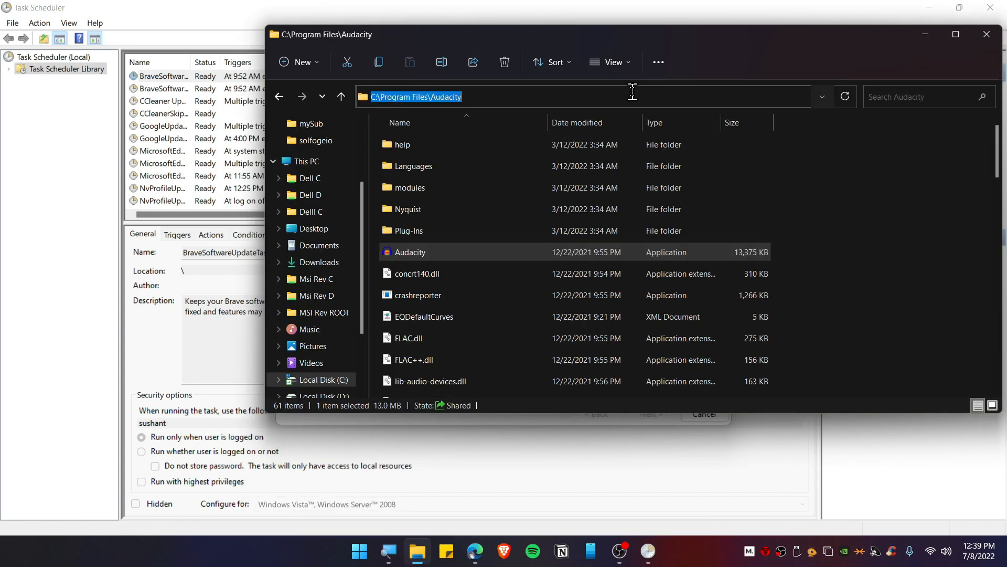
{"action": "right_click", "coordinate": [442, 94]}
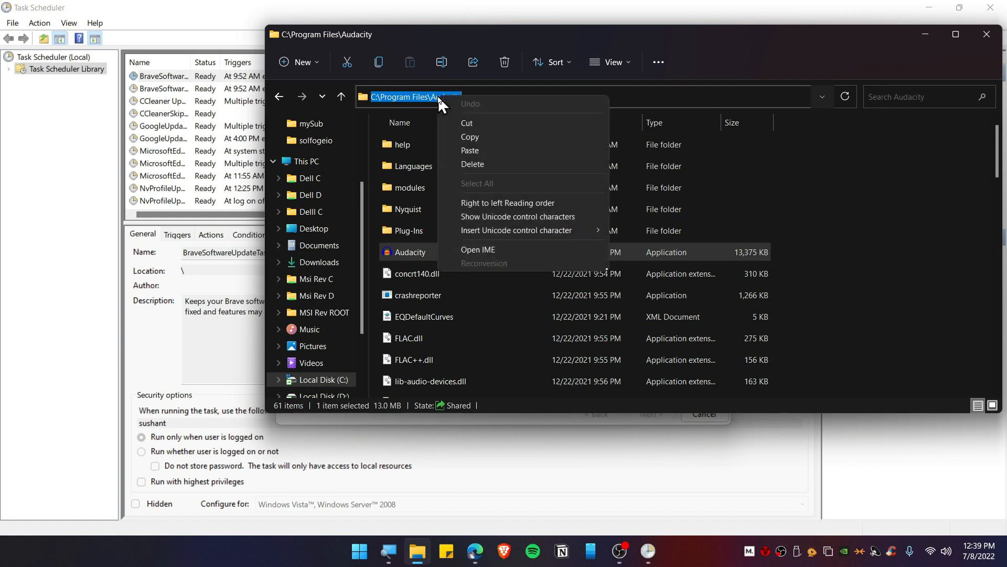
{"action": "left_click", "coordinate": [508, 135]}
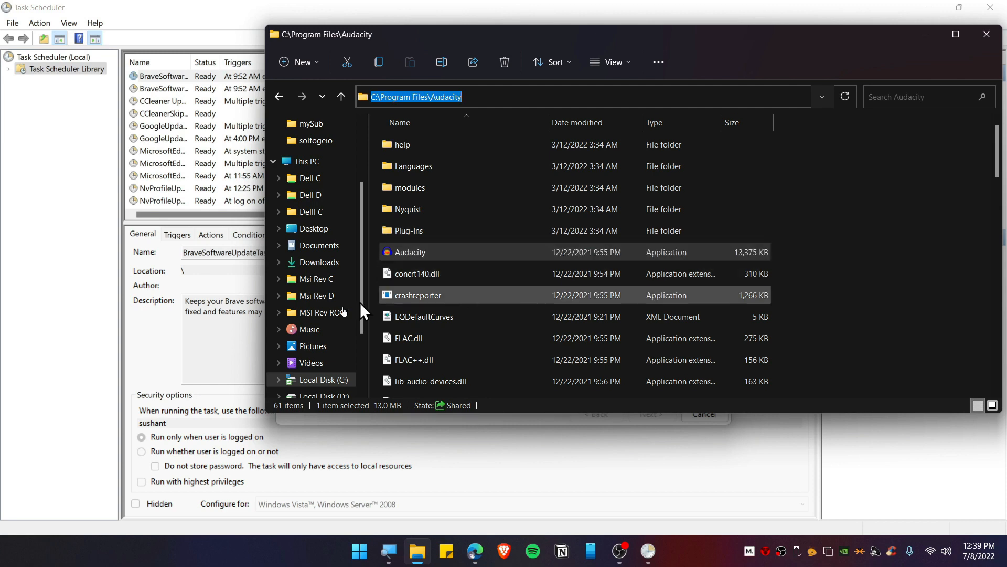
- Return to the Create Basic Task Wizard and name the task audacity, leaving the description empty
{"action": "key", "text": "alt+Tab"}
{"action": "type", "text": "a"}
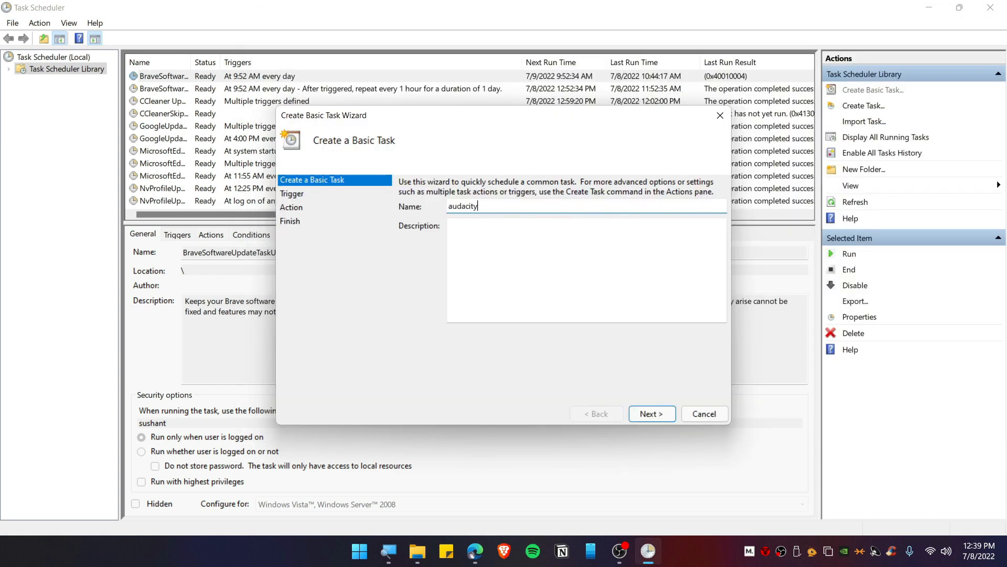
{"action": "left_click", "coordinate": [531, 239]}
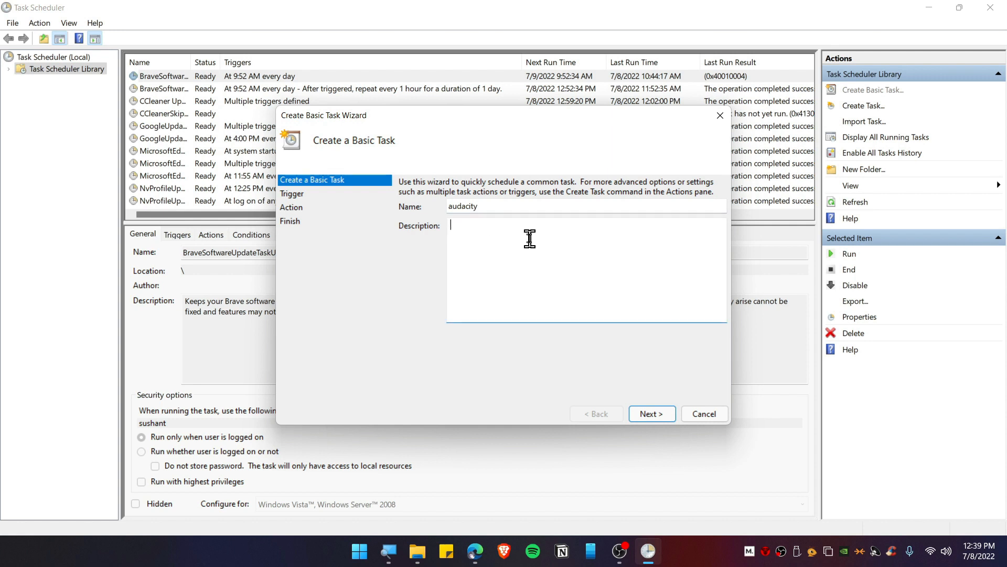
{"action": "left_click", "coordinate": [651, 414]}
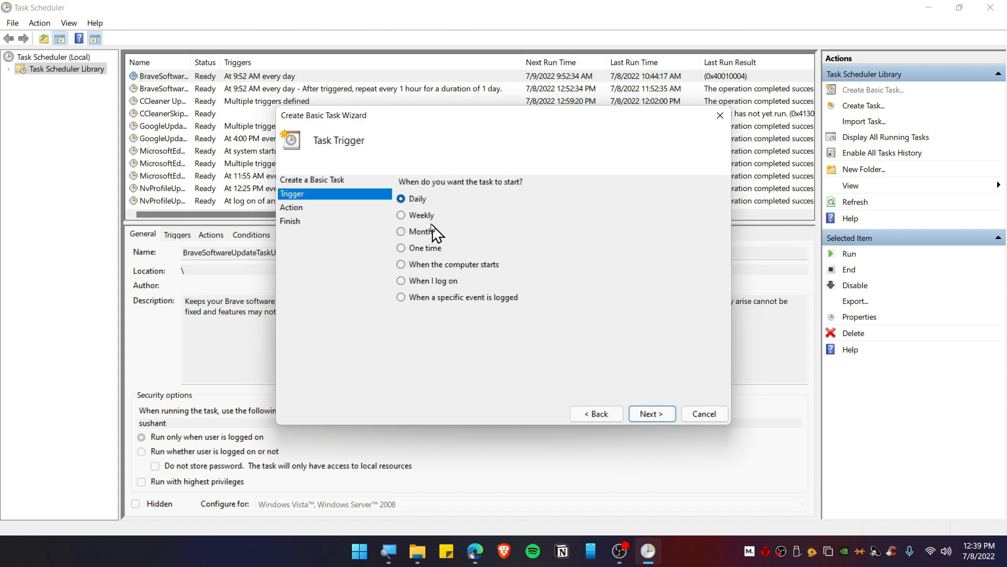
- Give the task a daily trigger starting 7/8/2022 at 12:40:50 PM, recurring every 1 day
{"action": "left_click", "coordinate": [646, 414]}
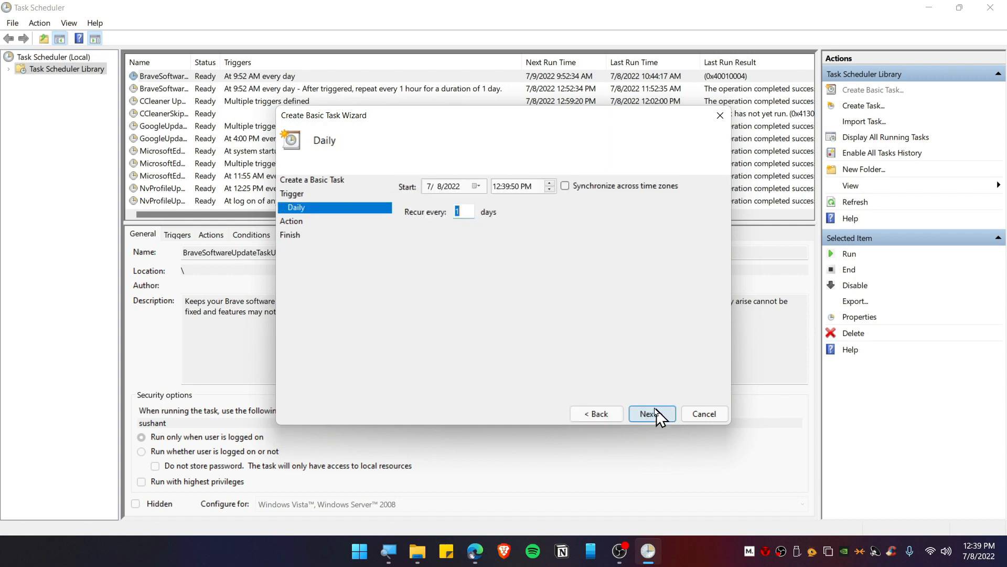
{"action": "left_click", "coordinate": [505, 188]}
{"action": "left_click", "coordinate": [651, 414]}
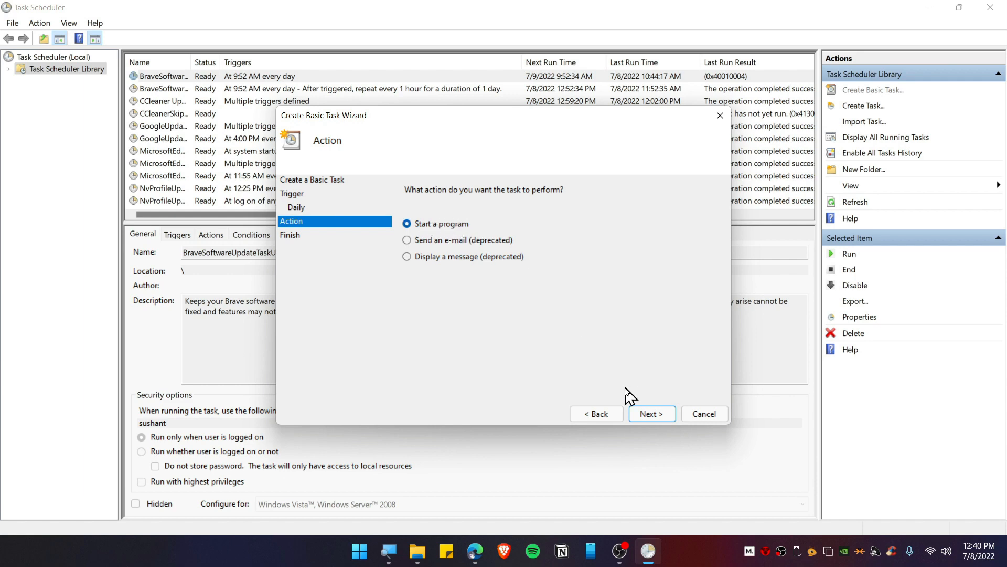
- Make the task start the program C:\Program Files\Audacity\Audacity.exe using the copied folder path, and finish creating the task
{"action": "left_click", "coordinate": [651, 414]}
{"action": "left_click", "coordinate": [696, 214]}
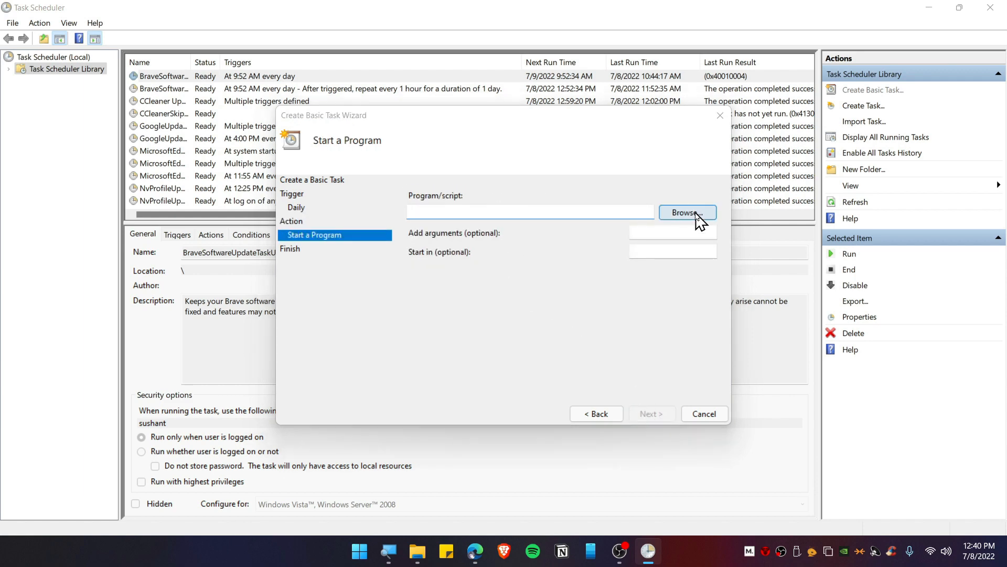
{"action": "left_click", "coordinate": [528, 160]}
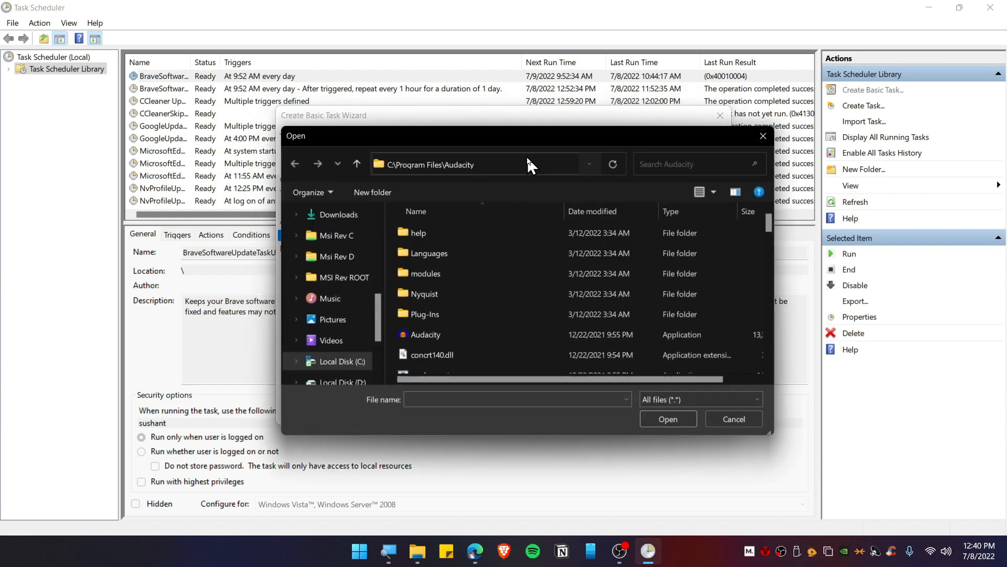
{"action": "left_click", "coordinate": [445, 339]}
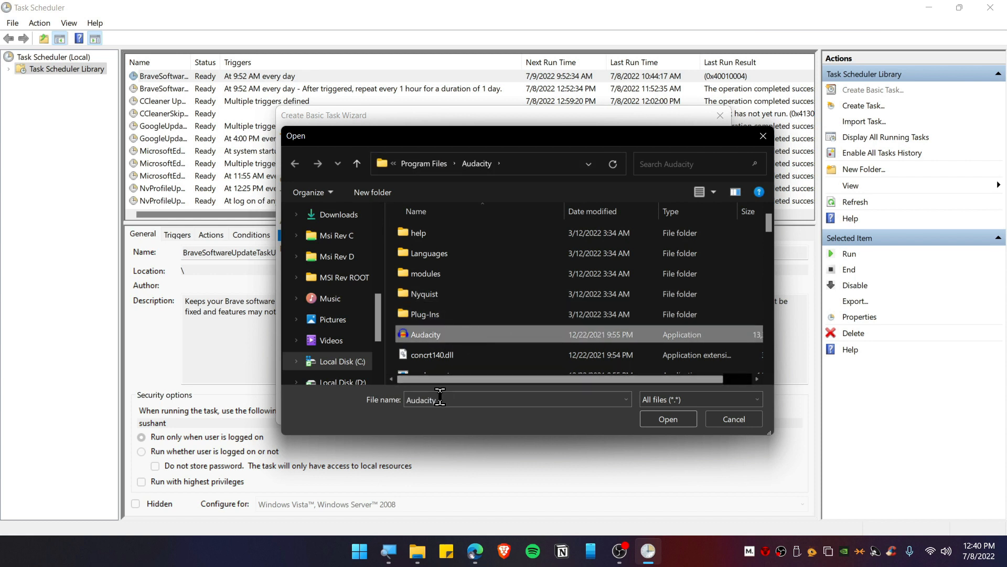
{"action": "left_click", "coordinate": [674, 421]}
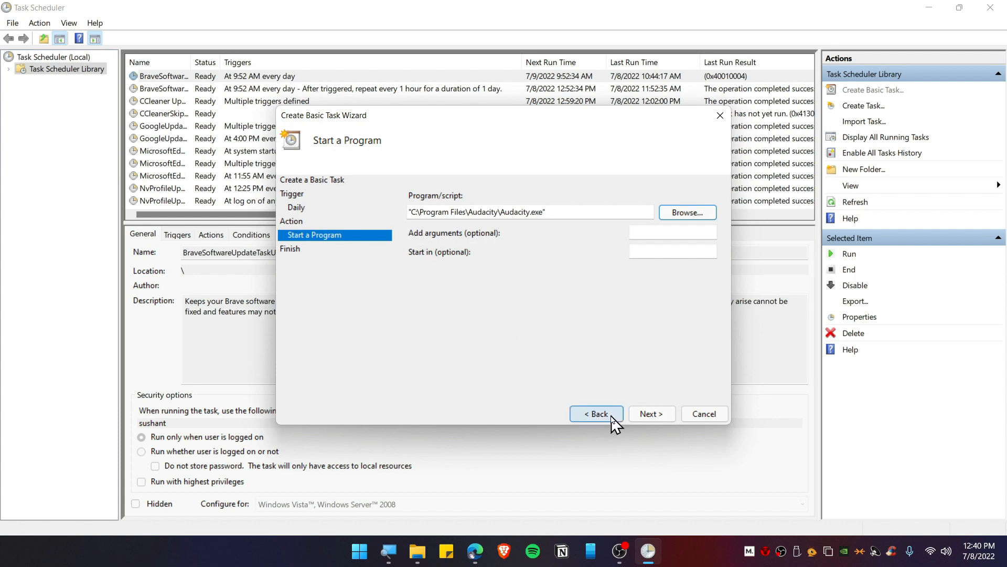
{"action": "left_click", "coordinate": [649, 415]}
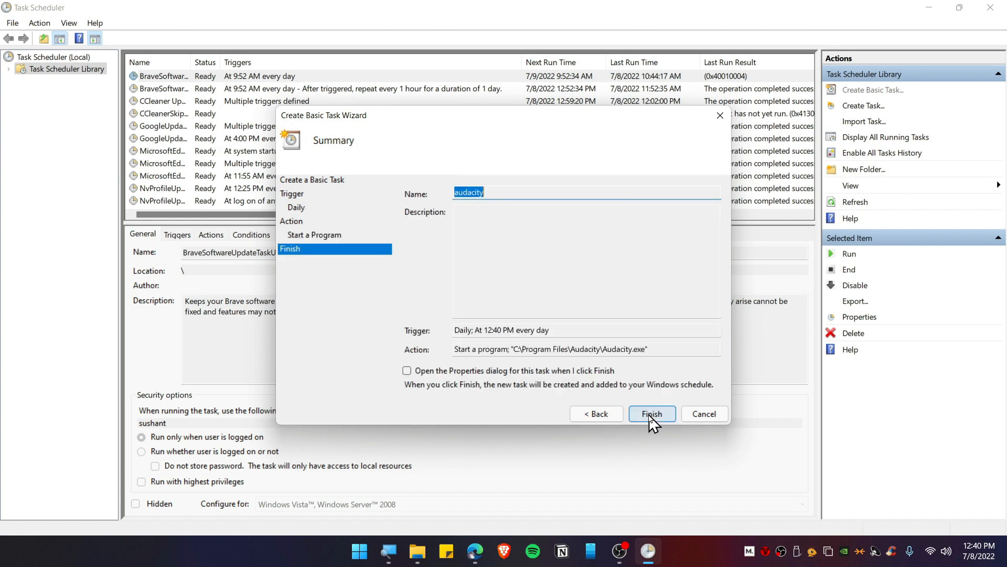
{"action": "left_click", "coordinate": [651, 415]}
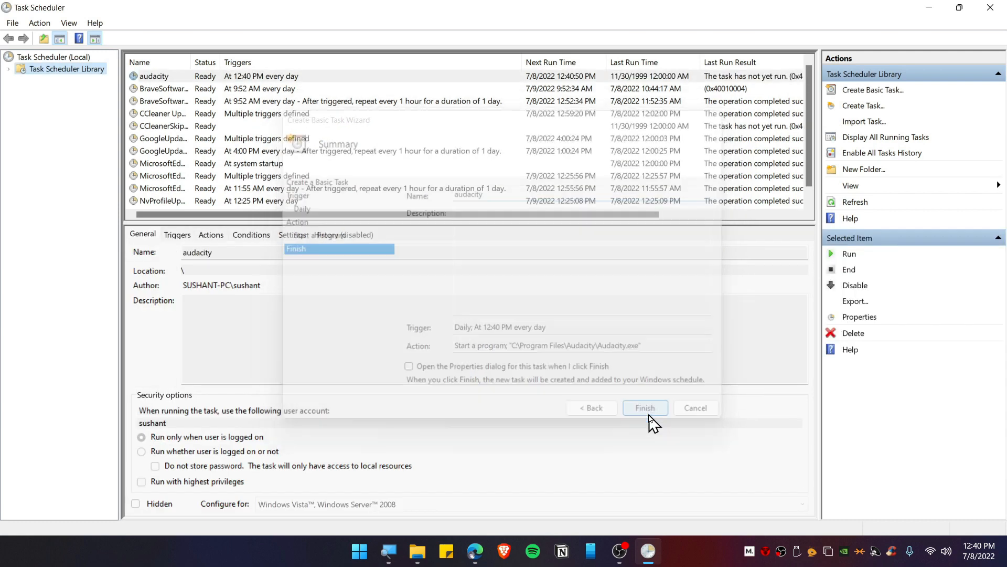
- Check the audacity task's daily trigger start time against the system clock, and close its properties without changes
{"action": "double_click", "coordinate": [250, 79]}
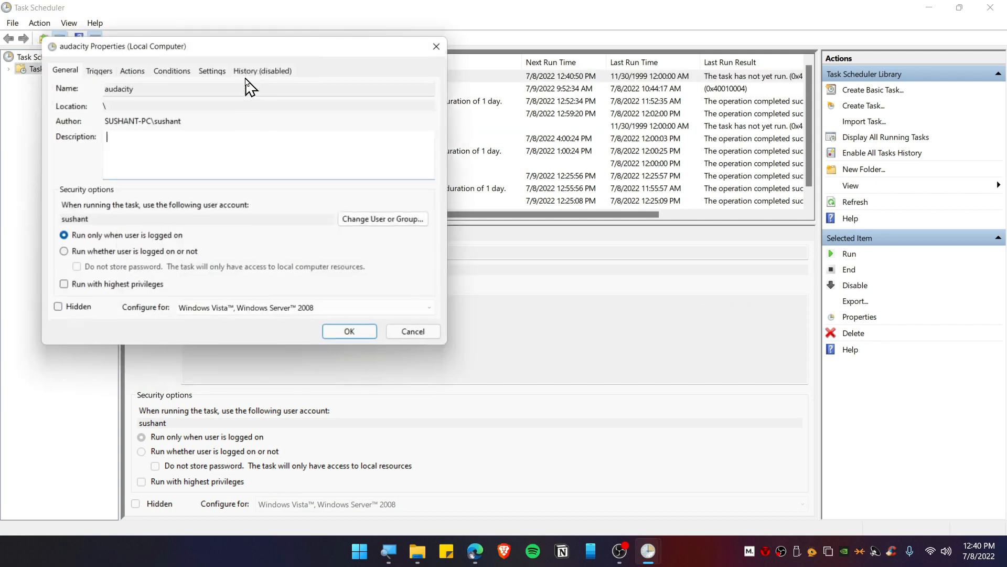
{"action": "left_click", "coordinate": [100, 71]}
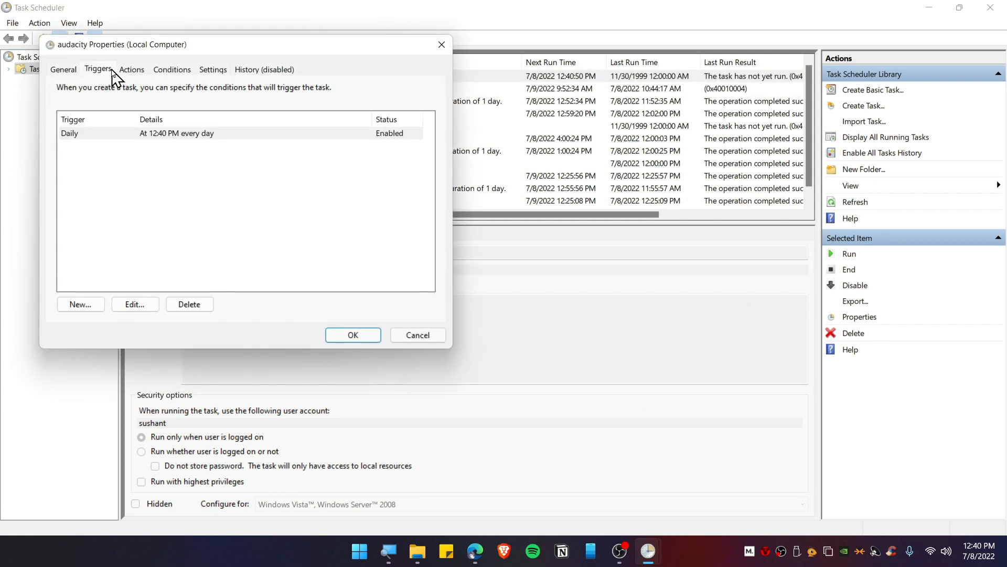
{"action": "left_click", "coordinate": [135, 306]}
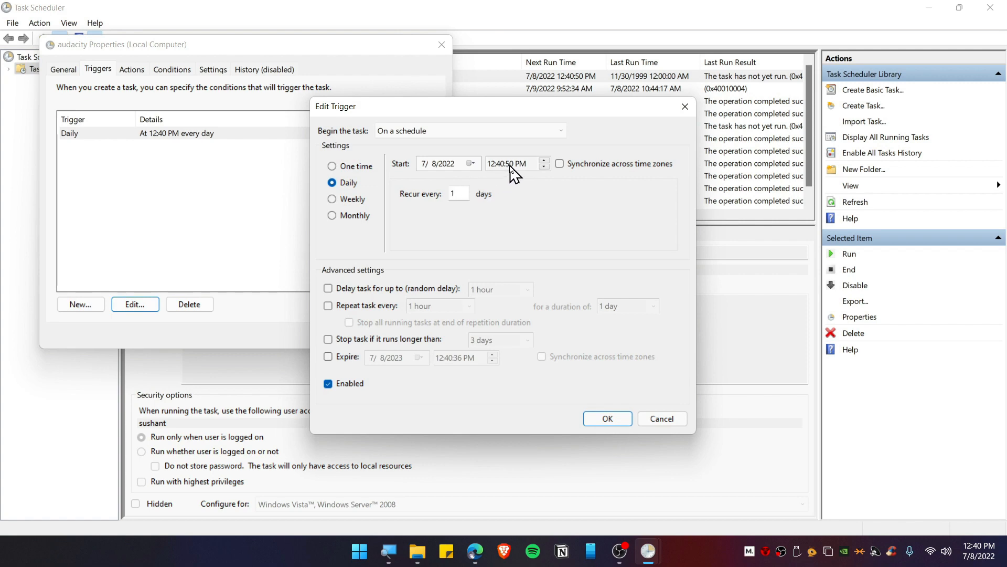
{"action": "left_click", "coordinate": [971, 551]}
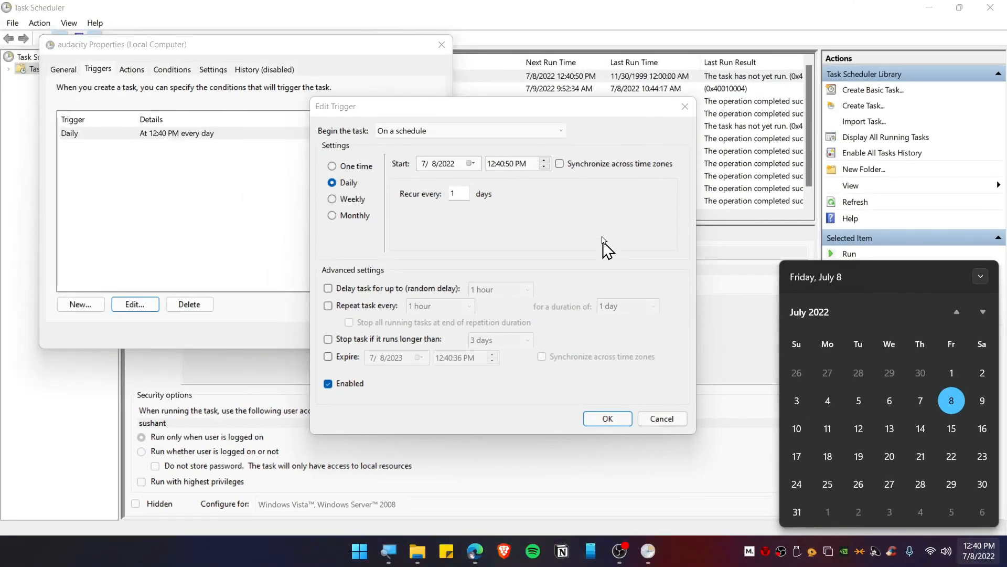
{"action": "left_click", "coordinate": [685, 107]}
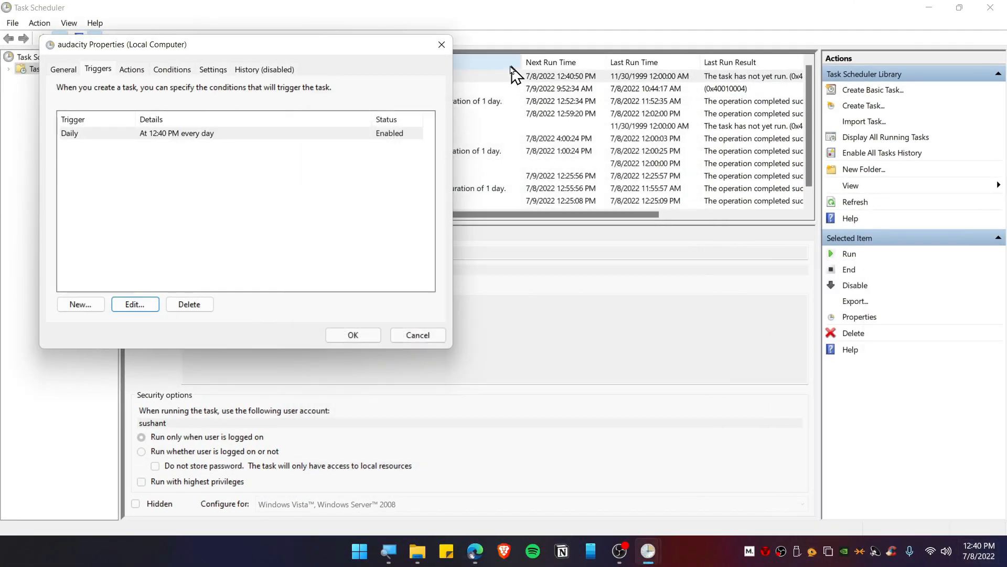
{"action": "left_click", "coordinate": [442, 46]}
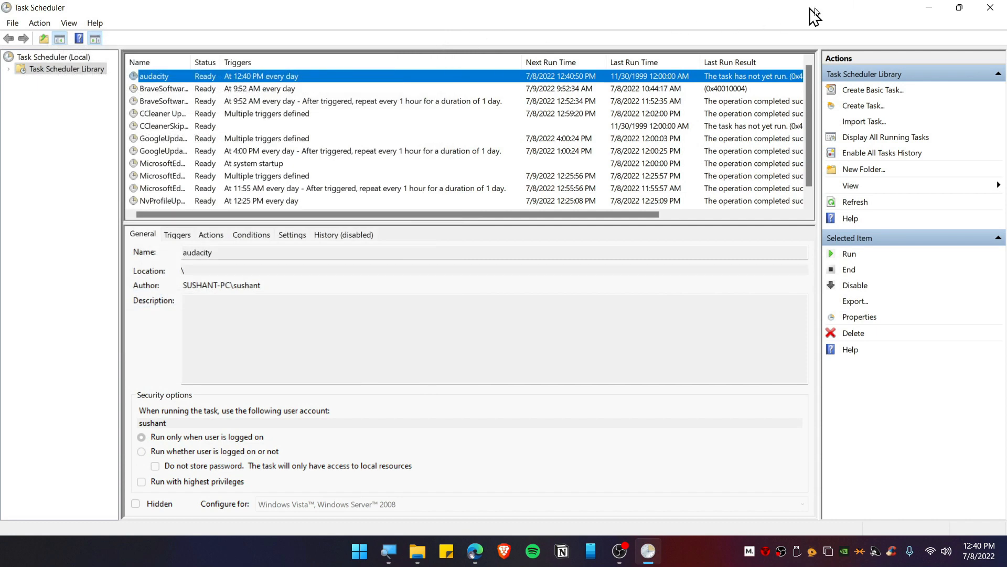
- Restore the Task Scheduler window to a smaller size, close the Audacity folder window and minimize Task Scheduler
{"action": "left_click", "coordinate": [958, 7]}
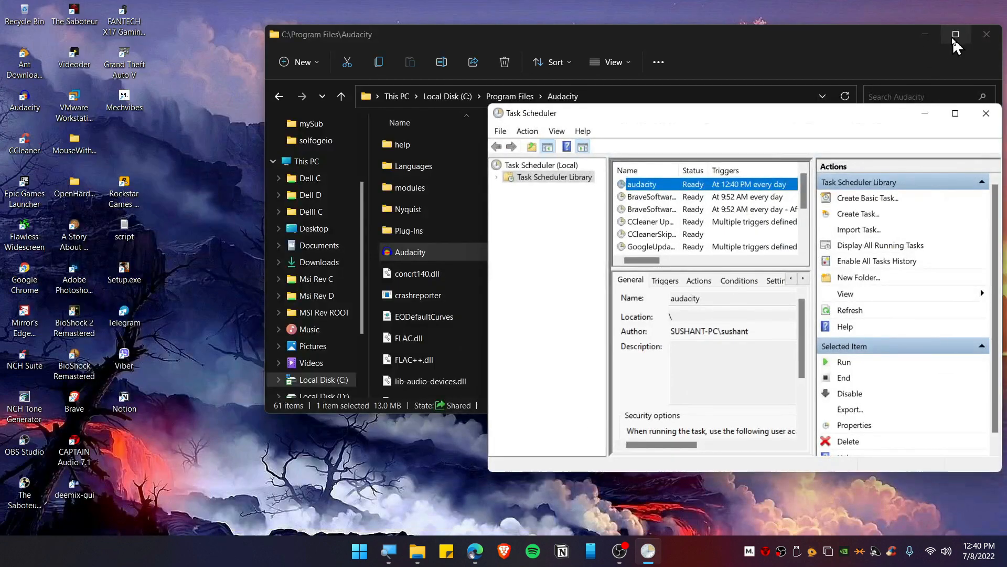
{"action": "left_click", "coordinate": [939, 36]}
{"action": "left_click", "coordinate": [1000, 37]}
{"action": "left_click", "coordinate": [921, 106]}
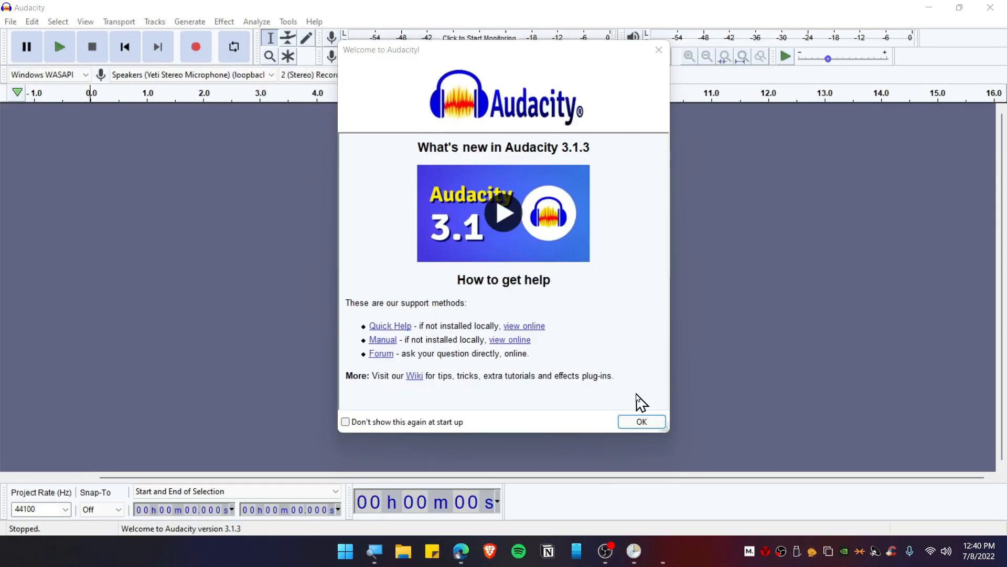
- Turn off Audacity's welcome message for future start-ups and dismiss it
{"action": "left_click", "coordinate": [417, 421]}
{"action": "left_click", "coordinate": [641, 422]}
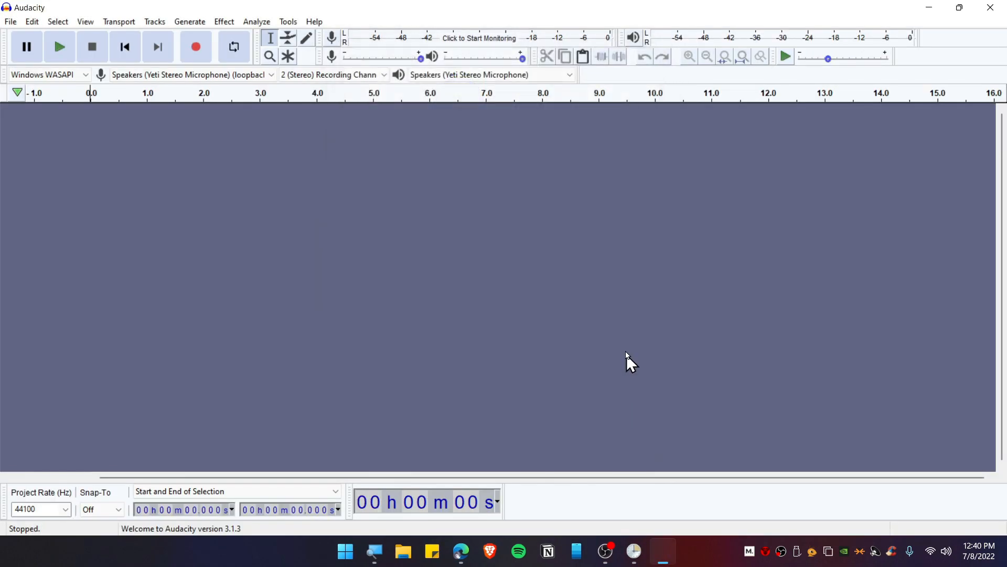